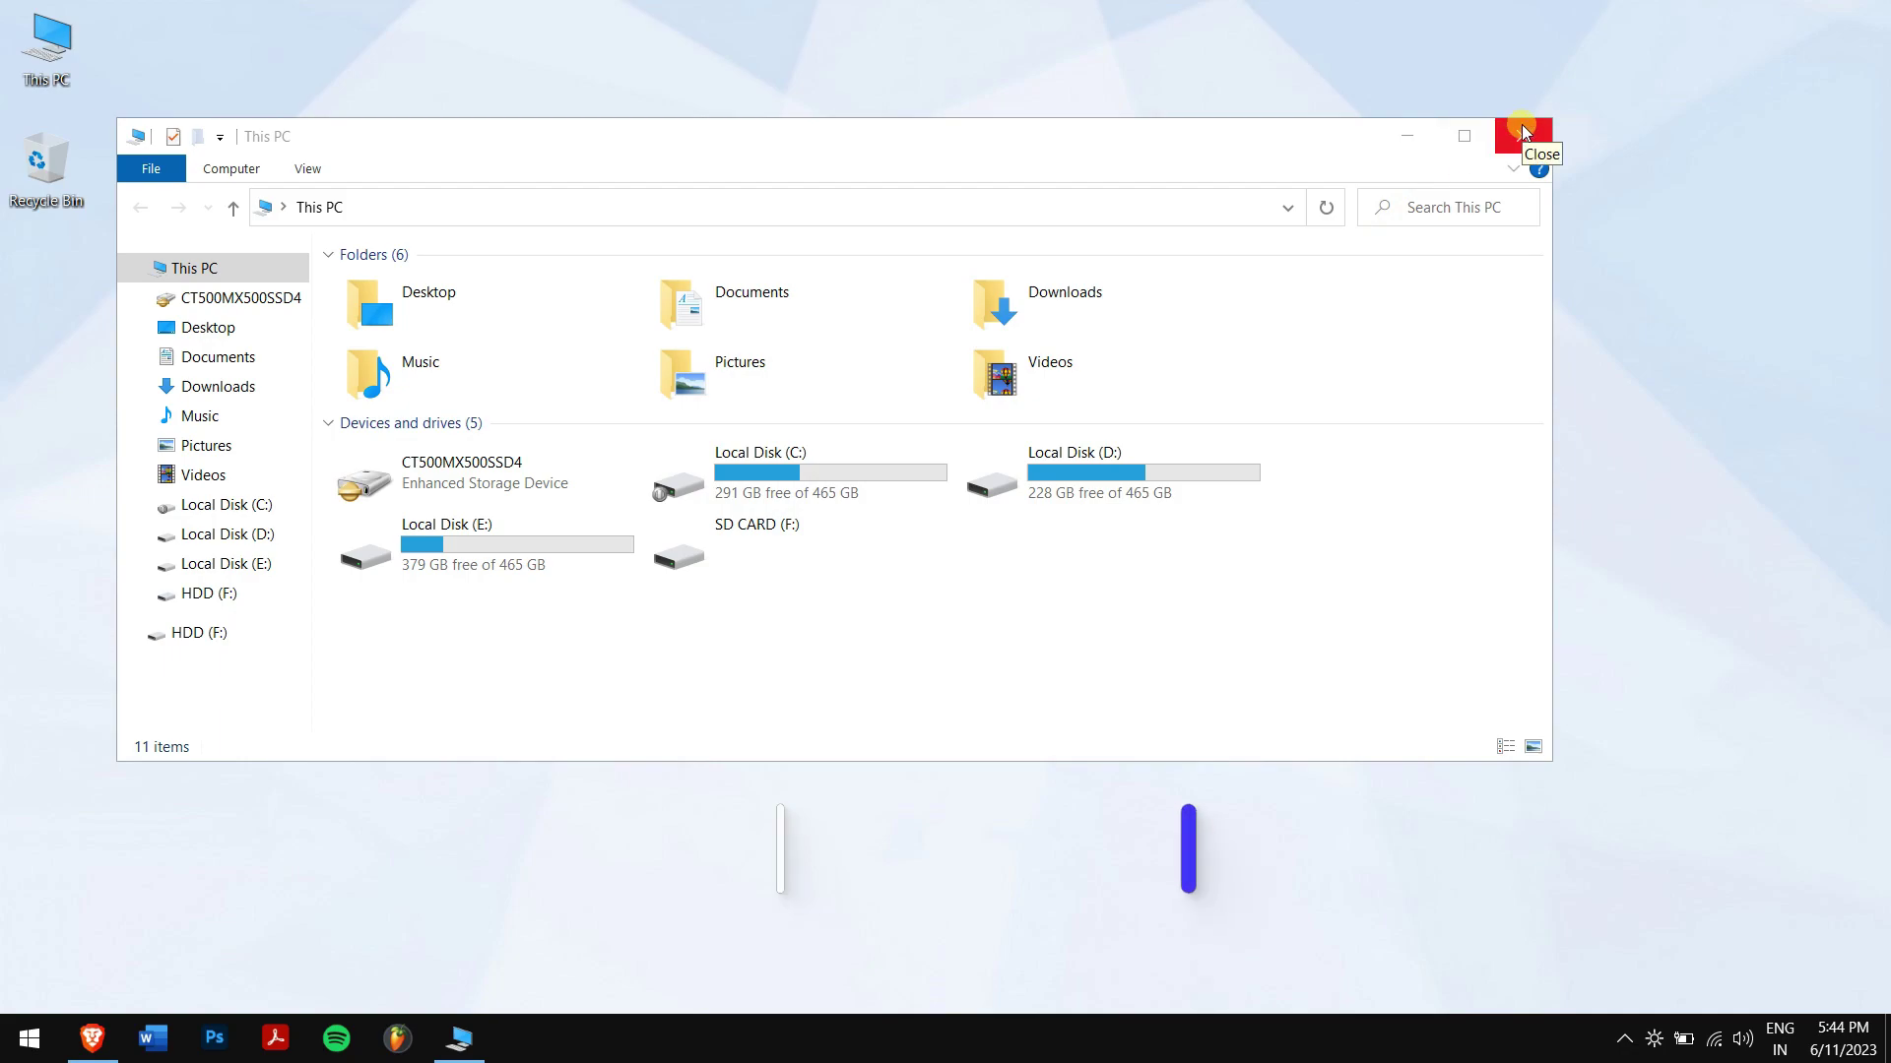
Close the This PC window that lists the SD CARD (F:) drive
left_click(1521, 124)
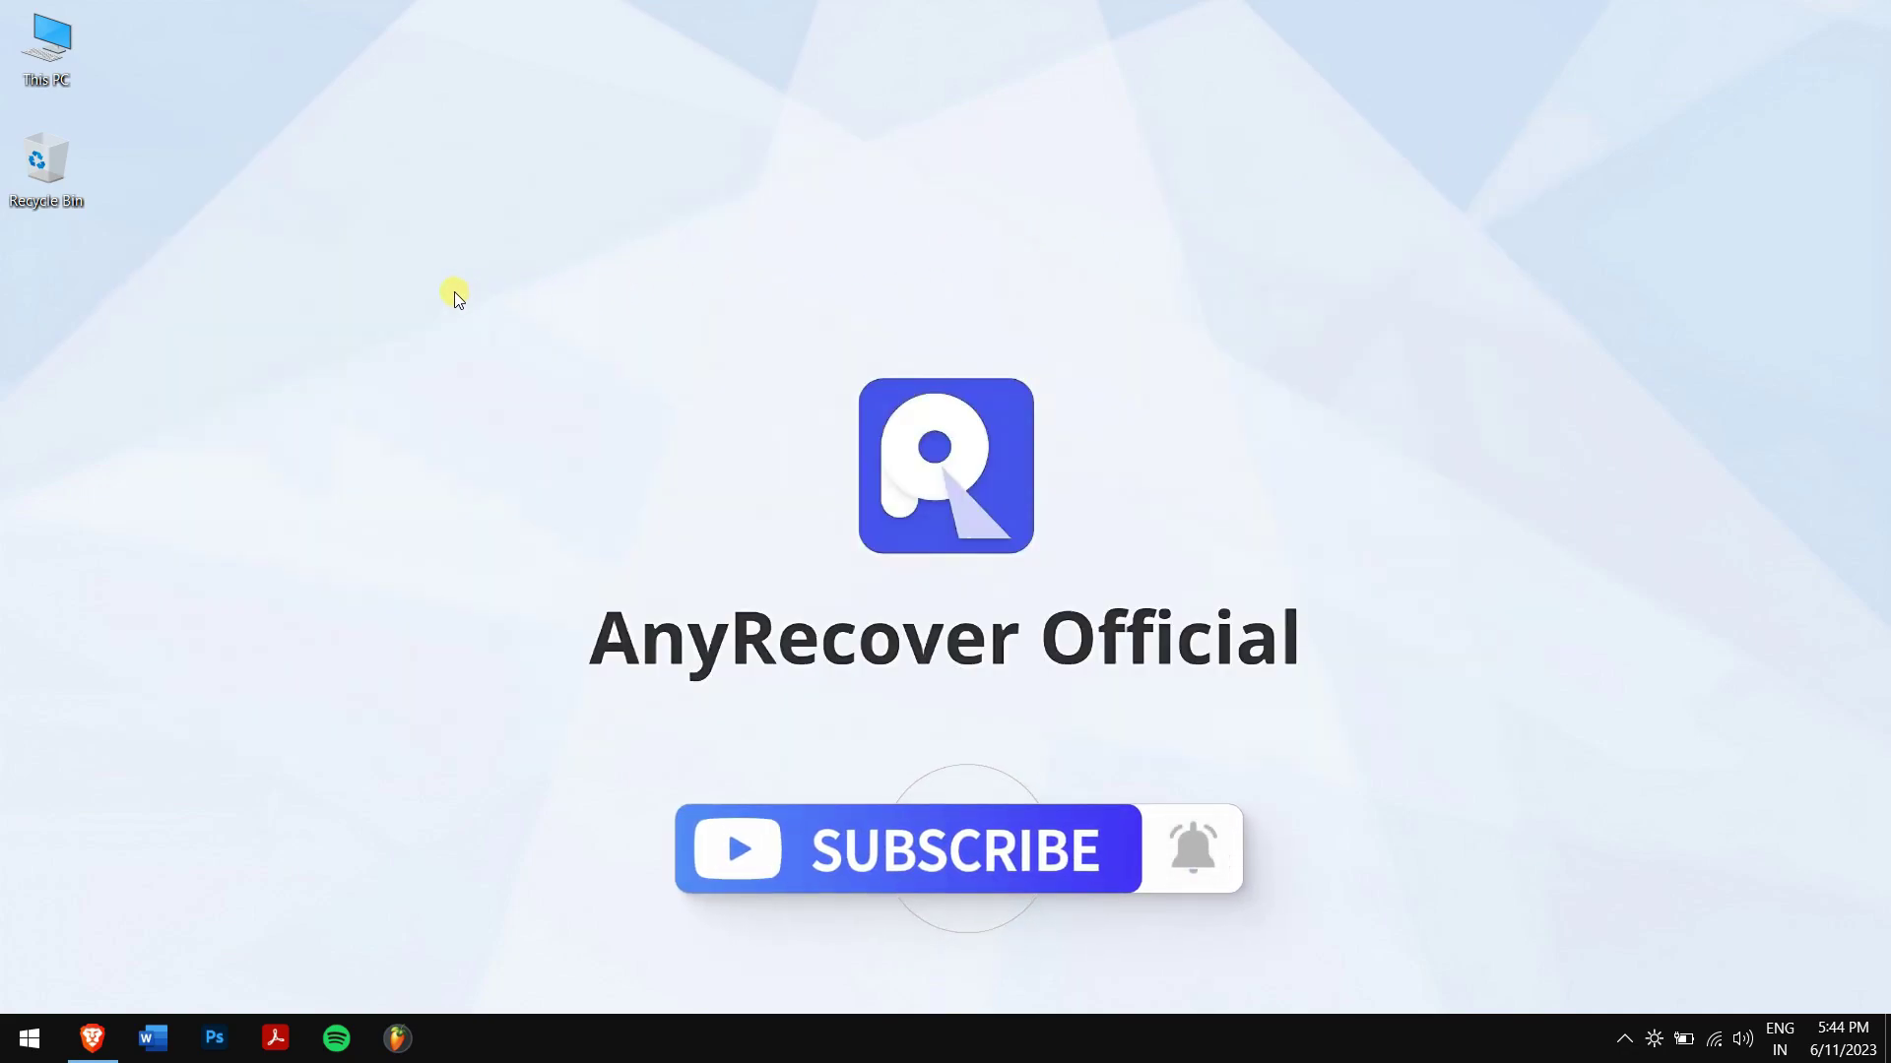
Refresh the desktop and bring back the Brave browser showing anyrecover.com
right_click(394, 292)
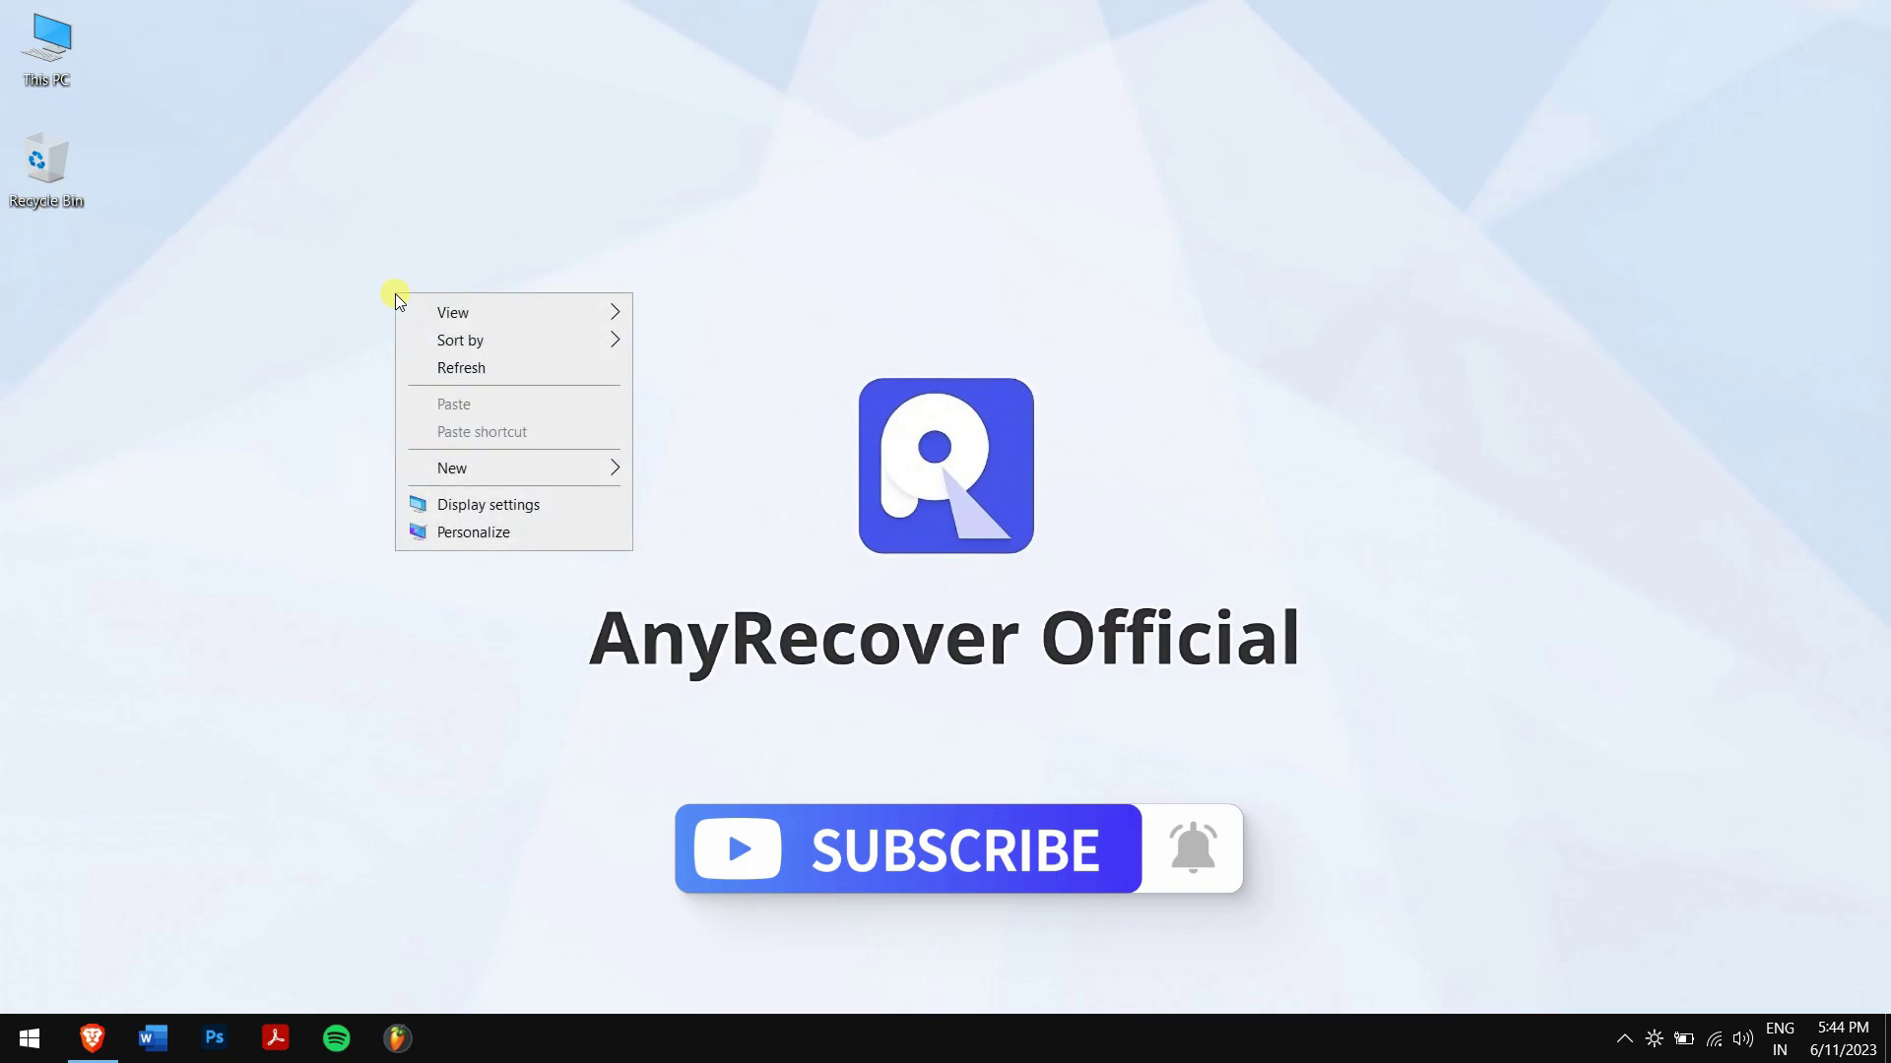
left_click(515, 374)
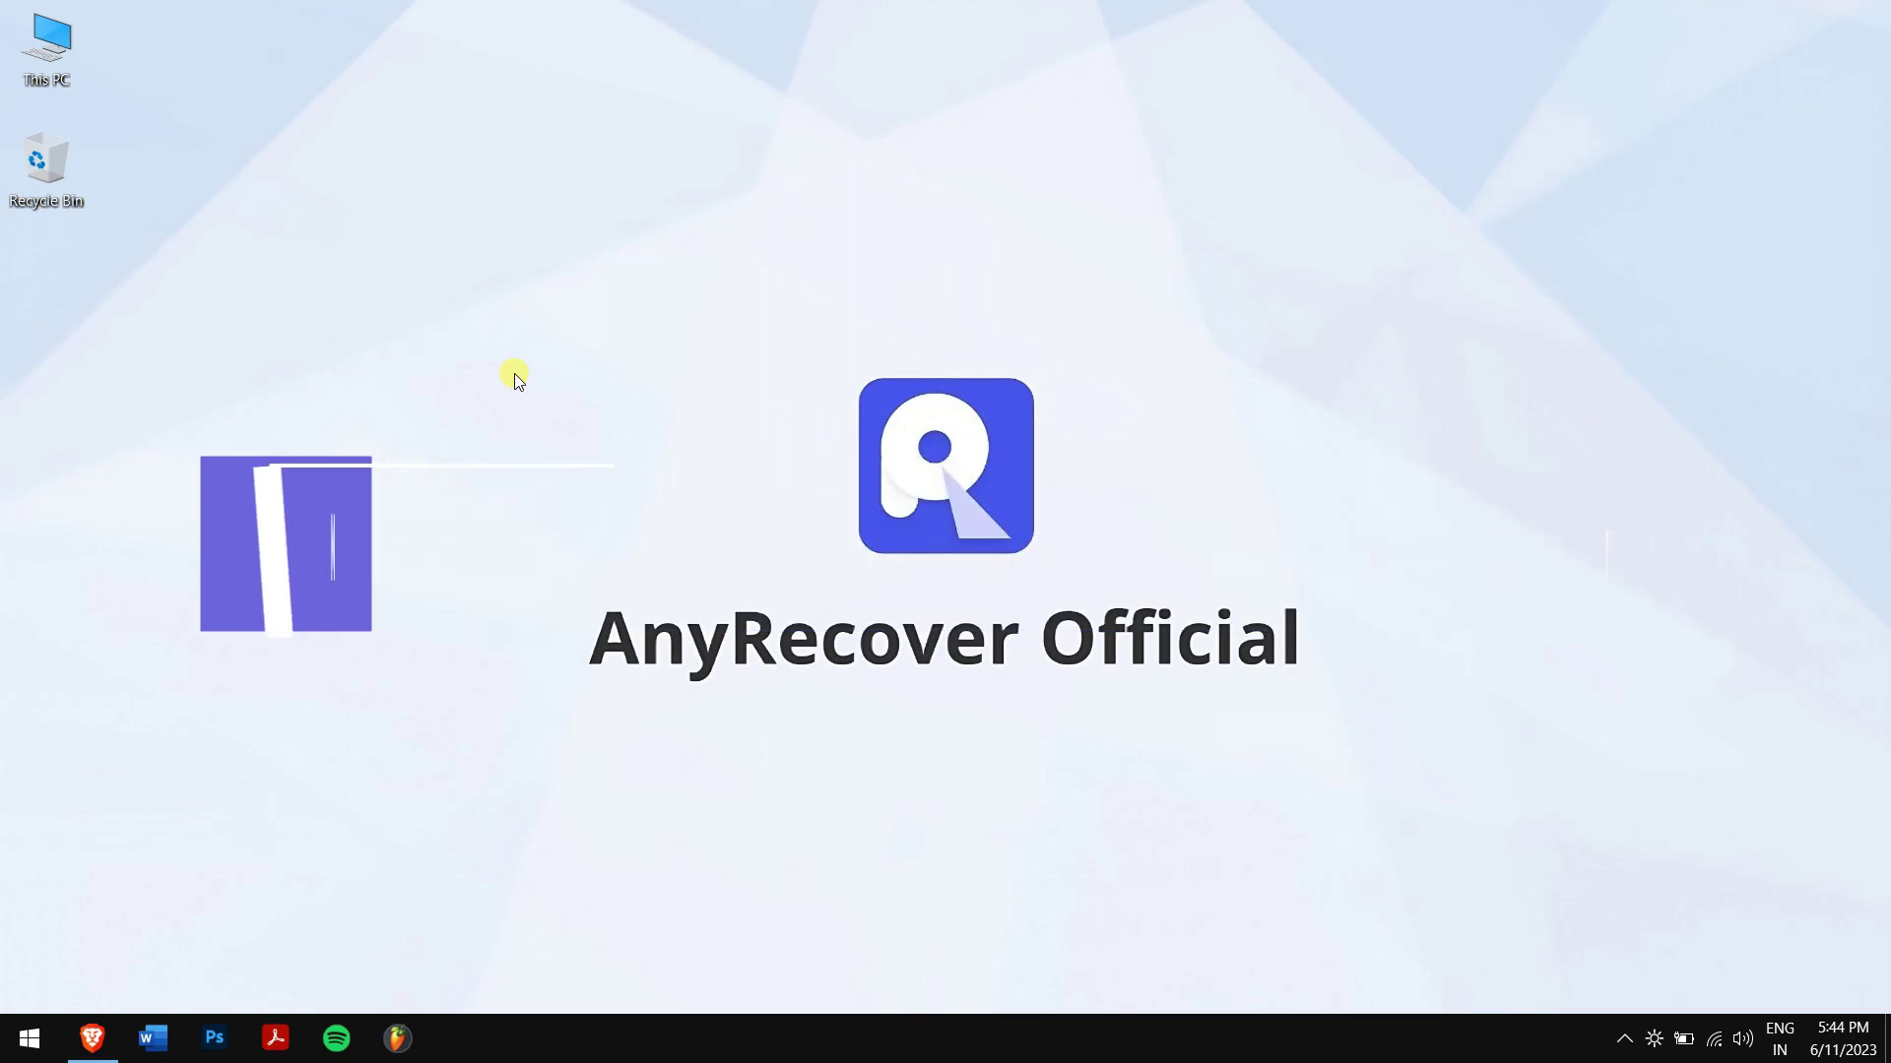
left_click(92, 1038)
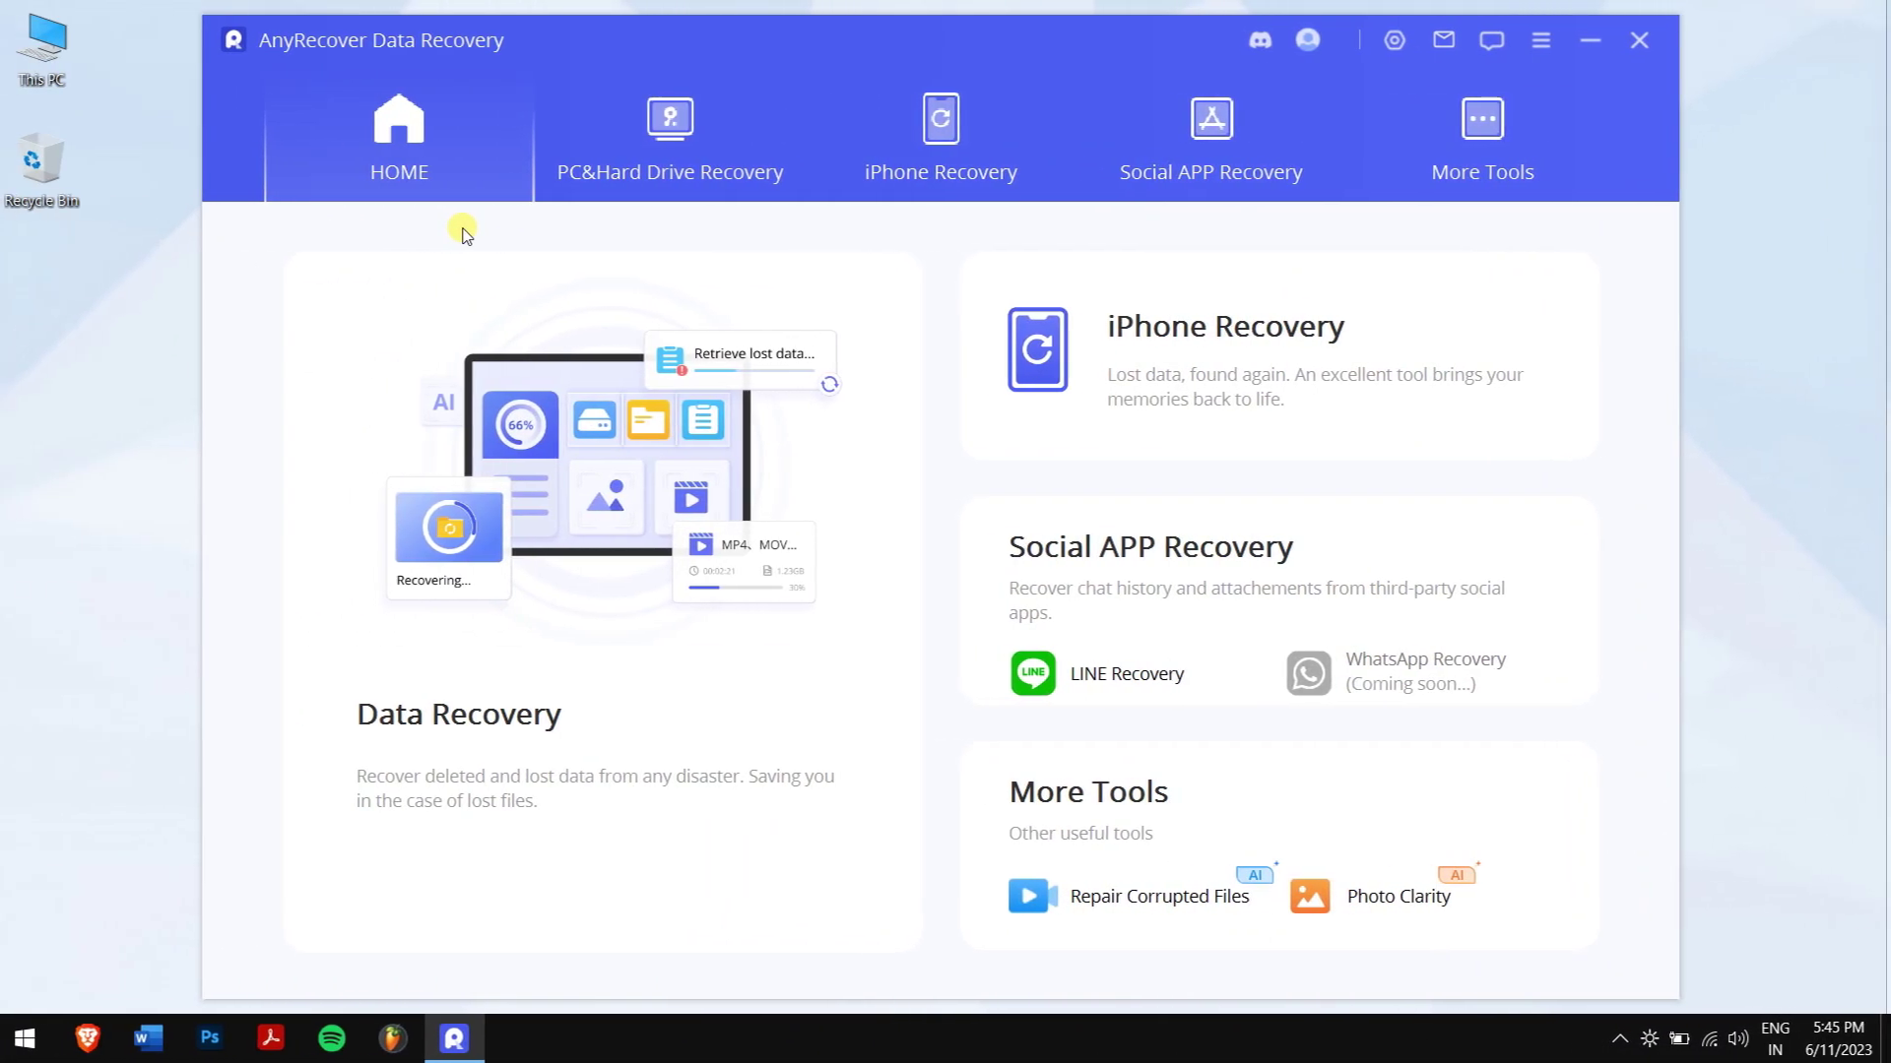
Scan SD CARD (F) under PC & Hard Drive Recovery and dismiss the popups
left_click(712, 145)
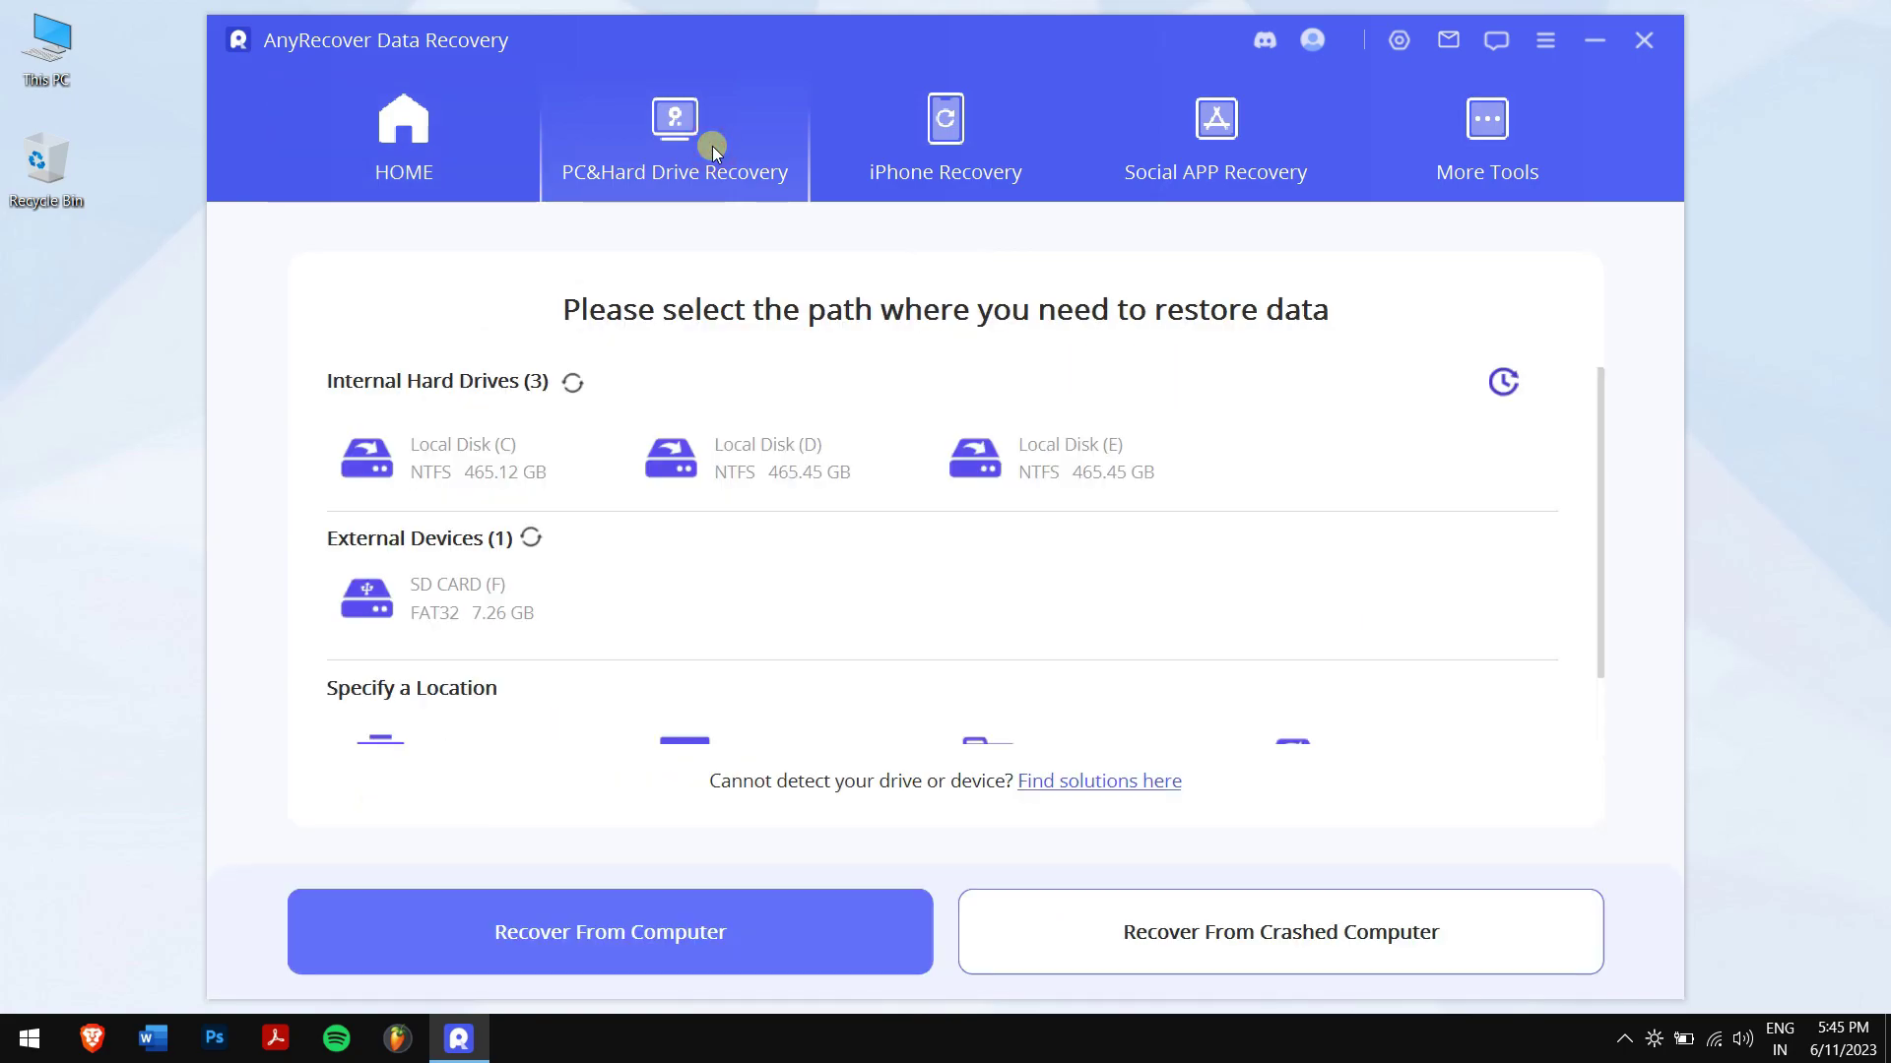
mouse_move(450, 619)
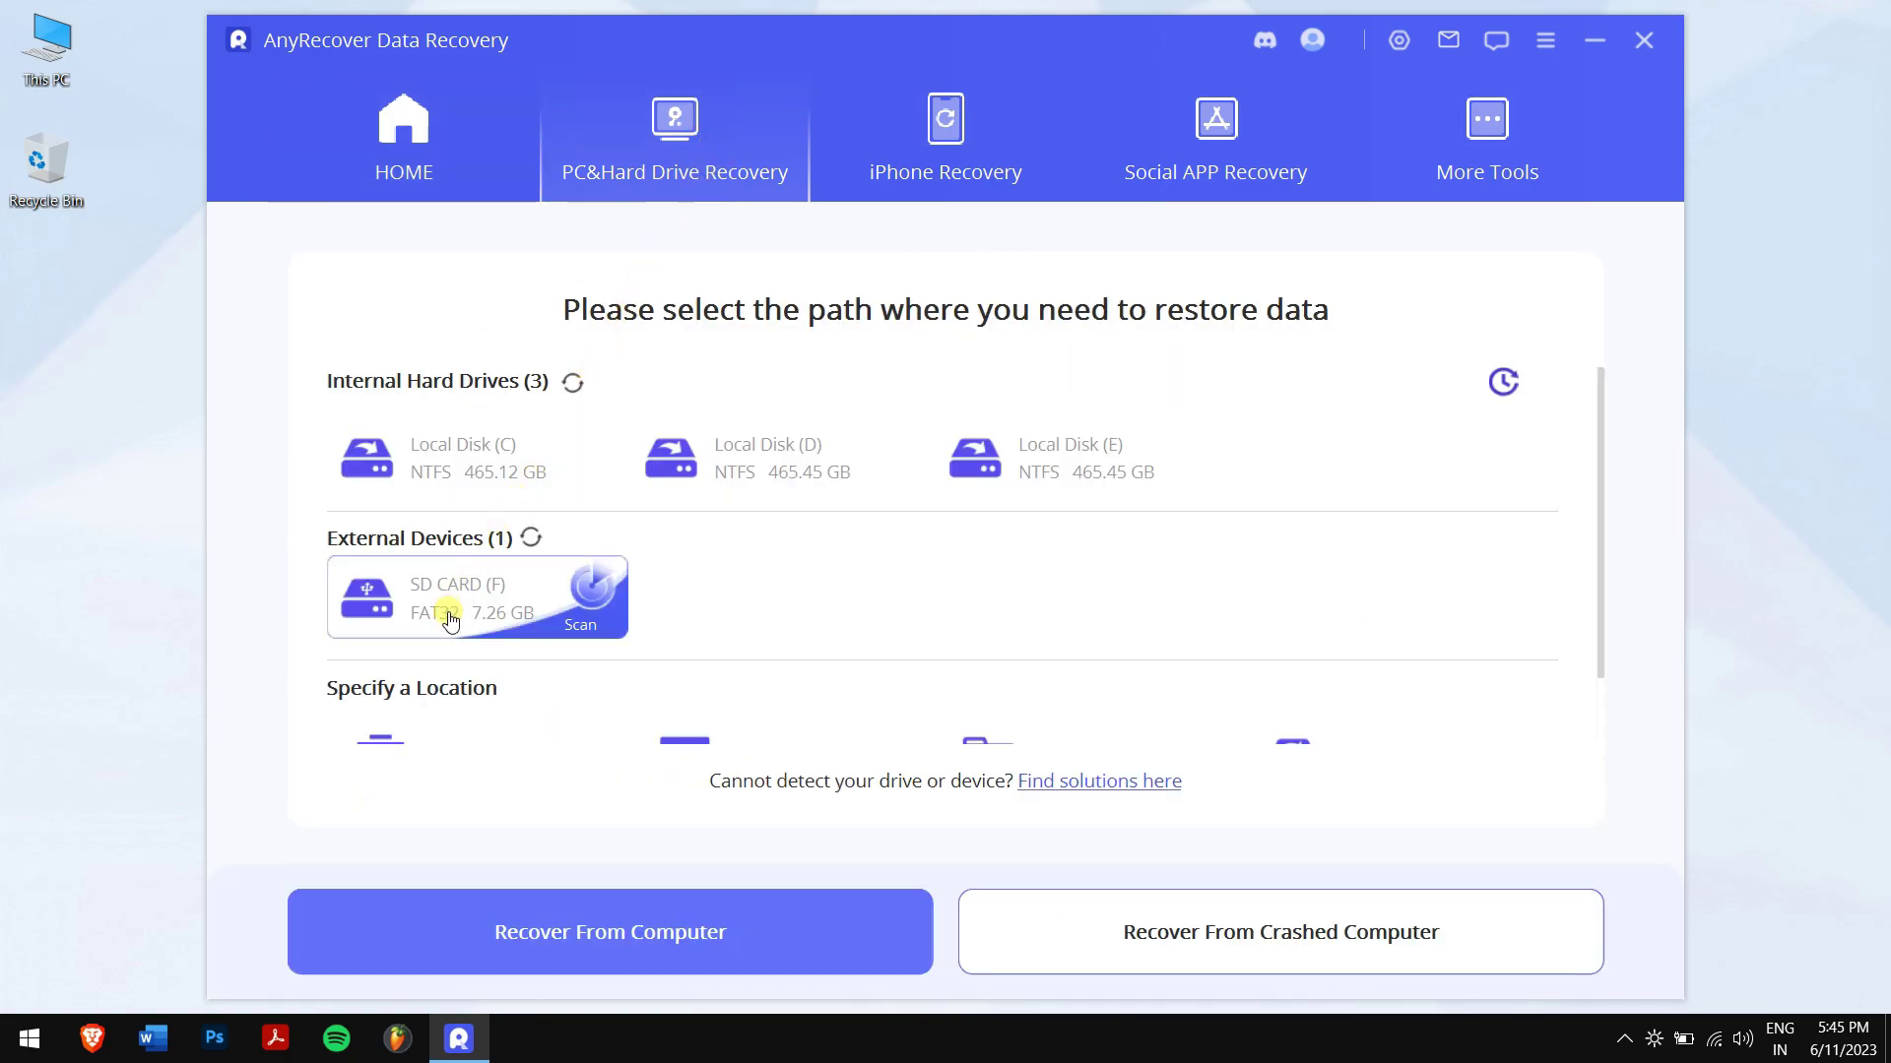
left_click(450, 618)
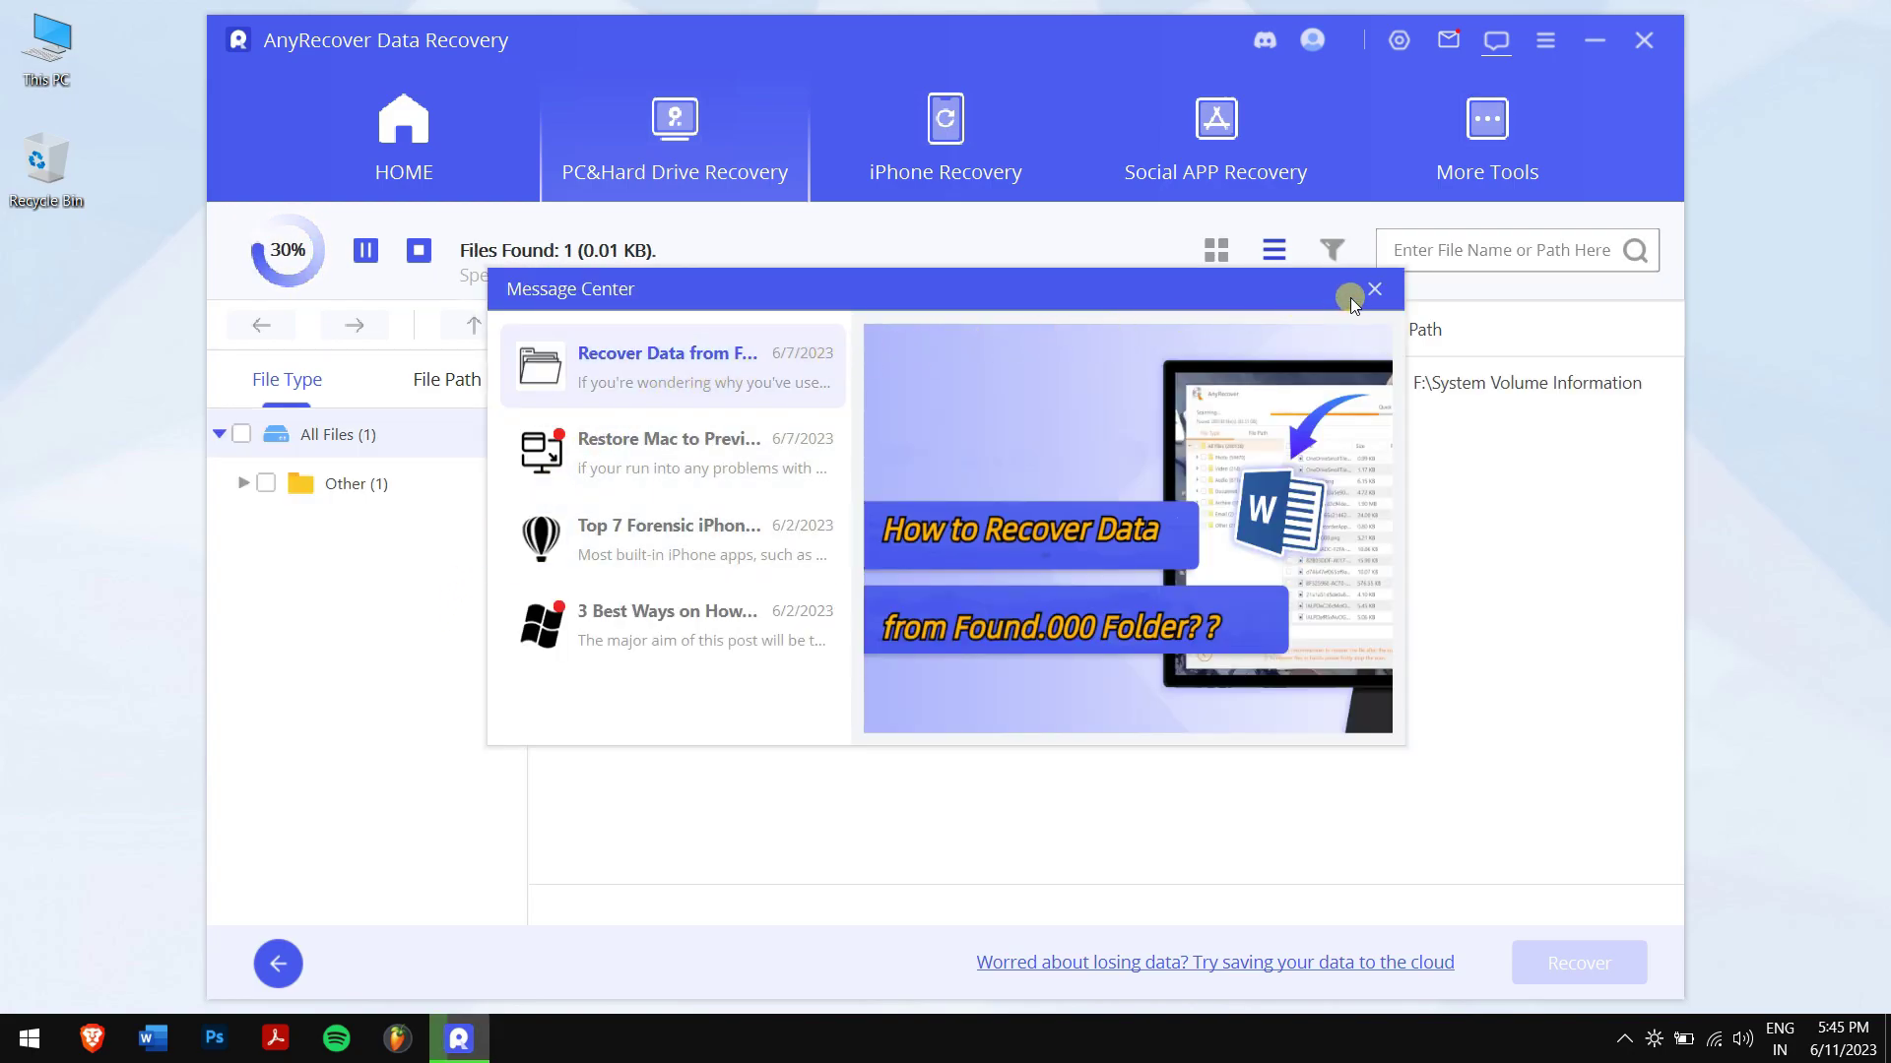
left_click(1375, 289)
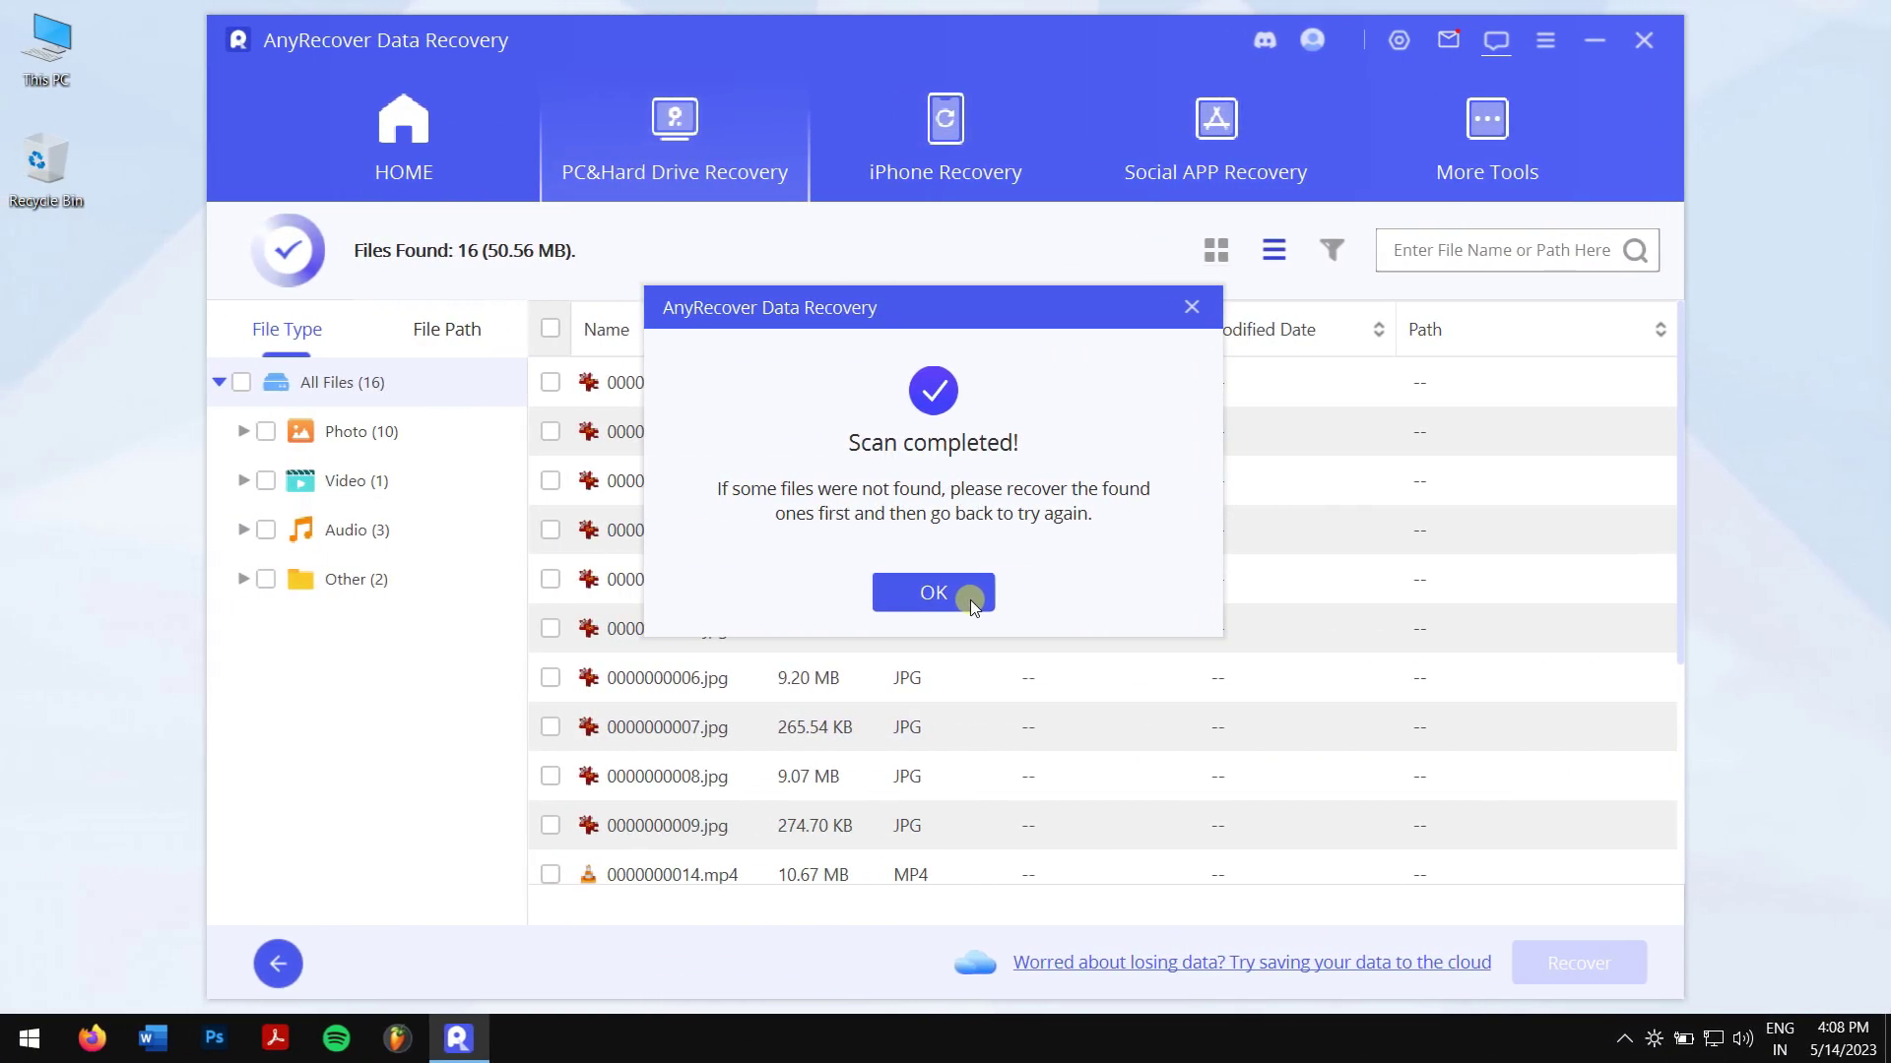
left_click(971, 599)
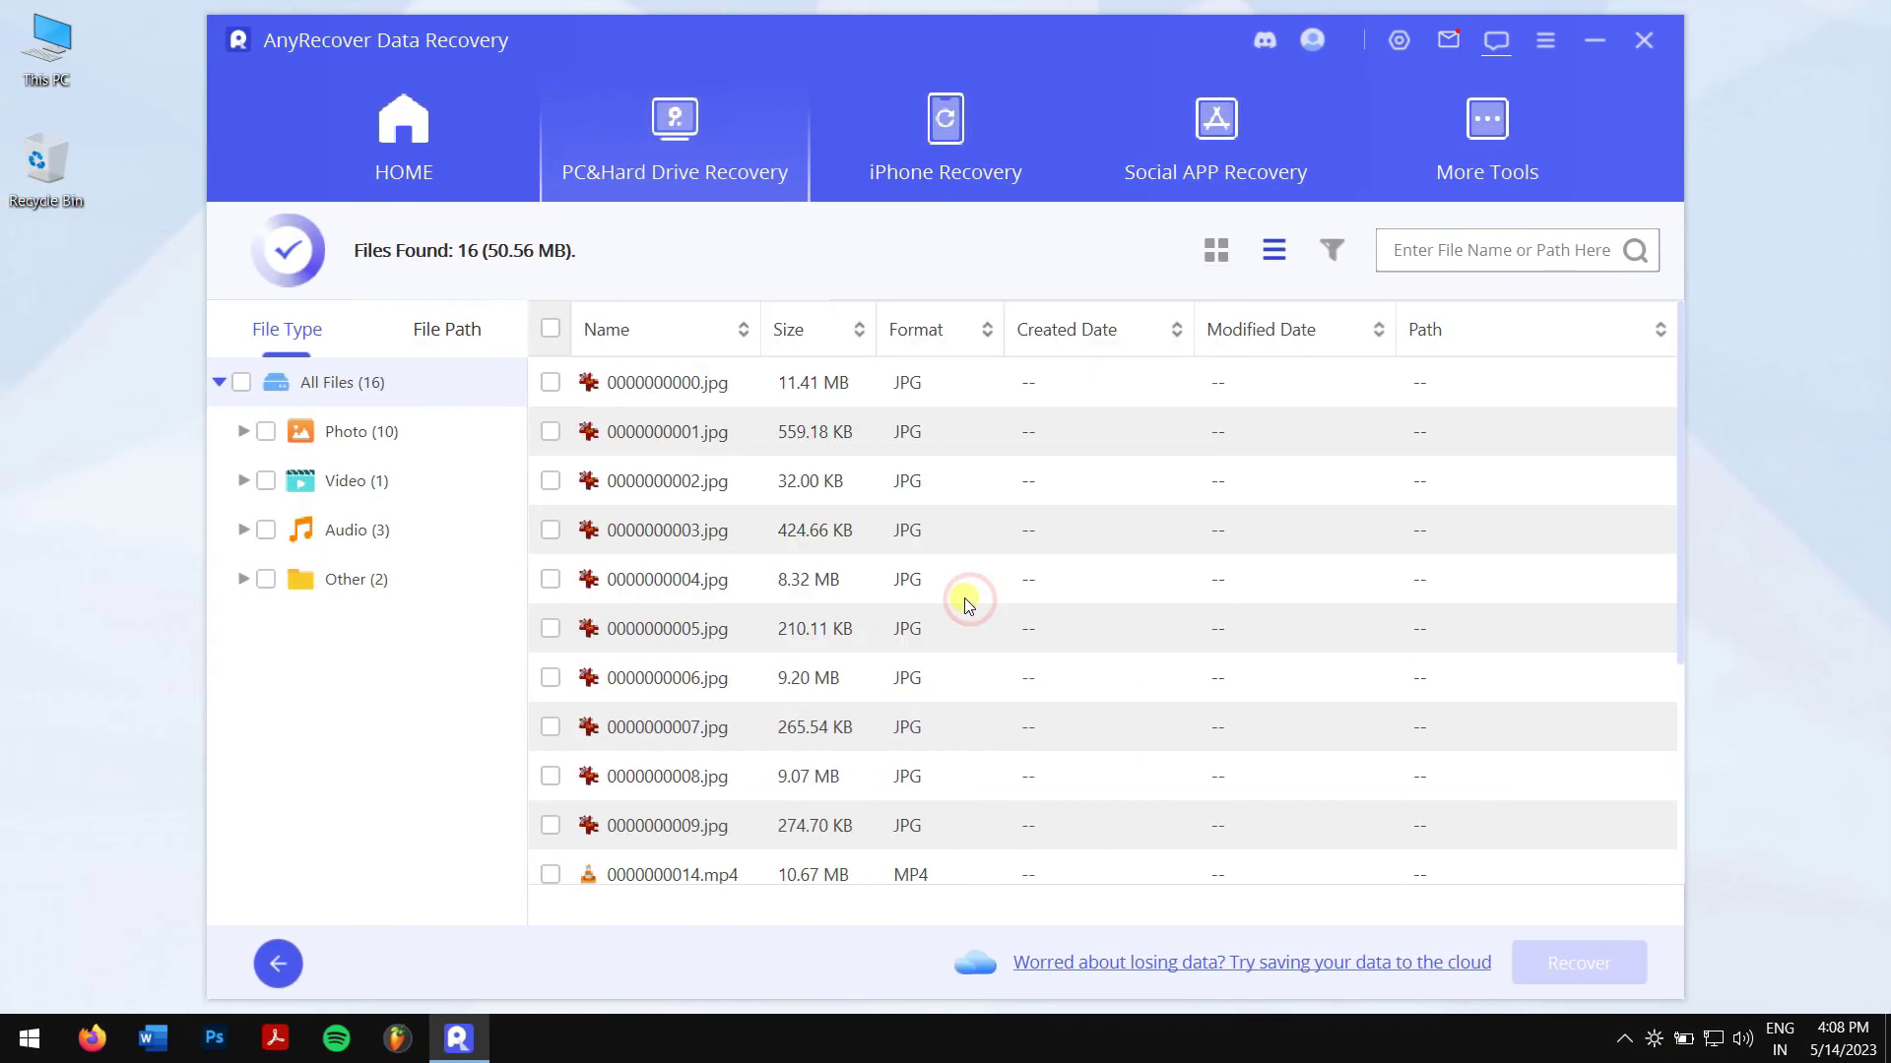
Select 0000000000.jpg, 0000000004.jpg and 0000000006.jpg and start recovering them
left_click(550, 382)
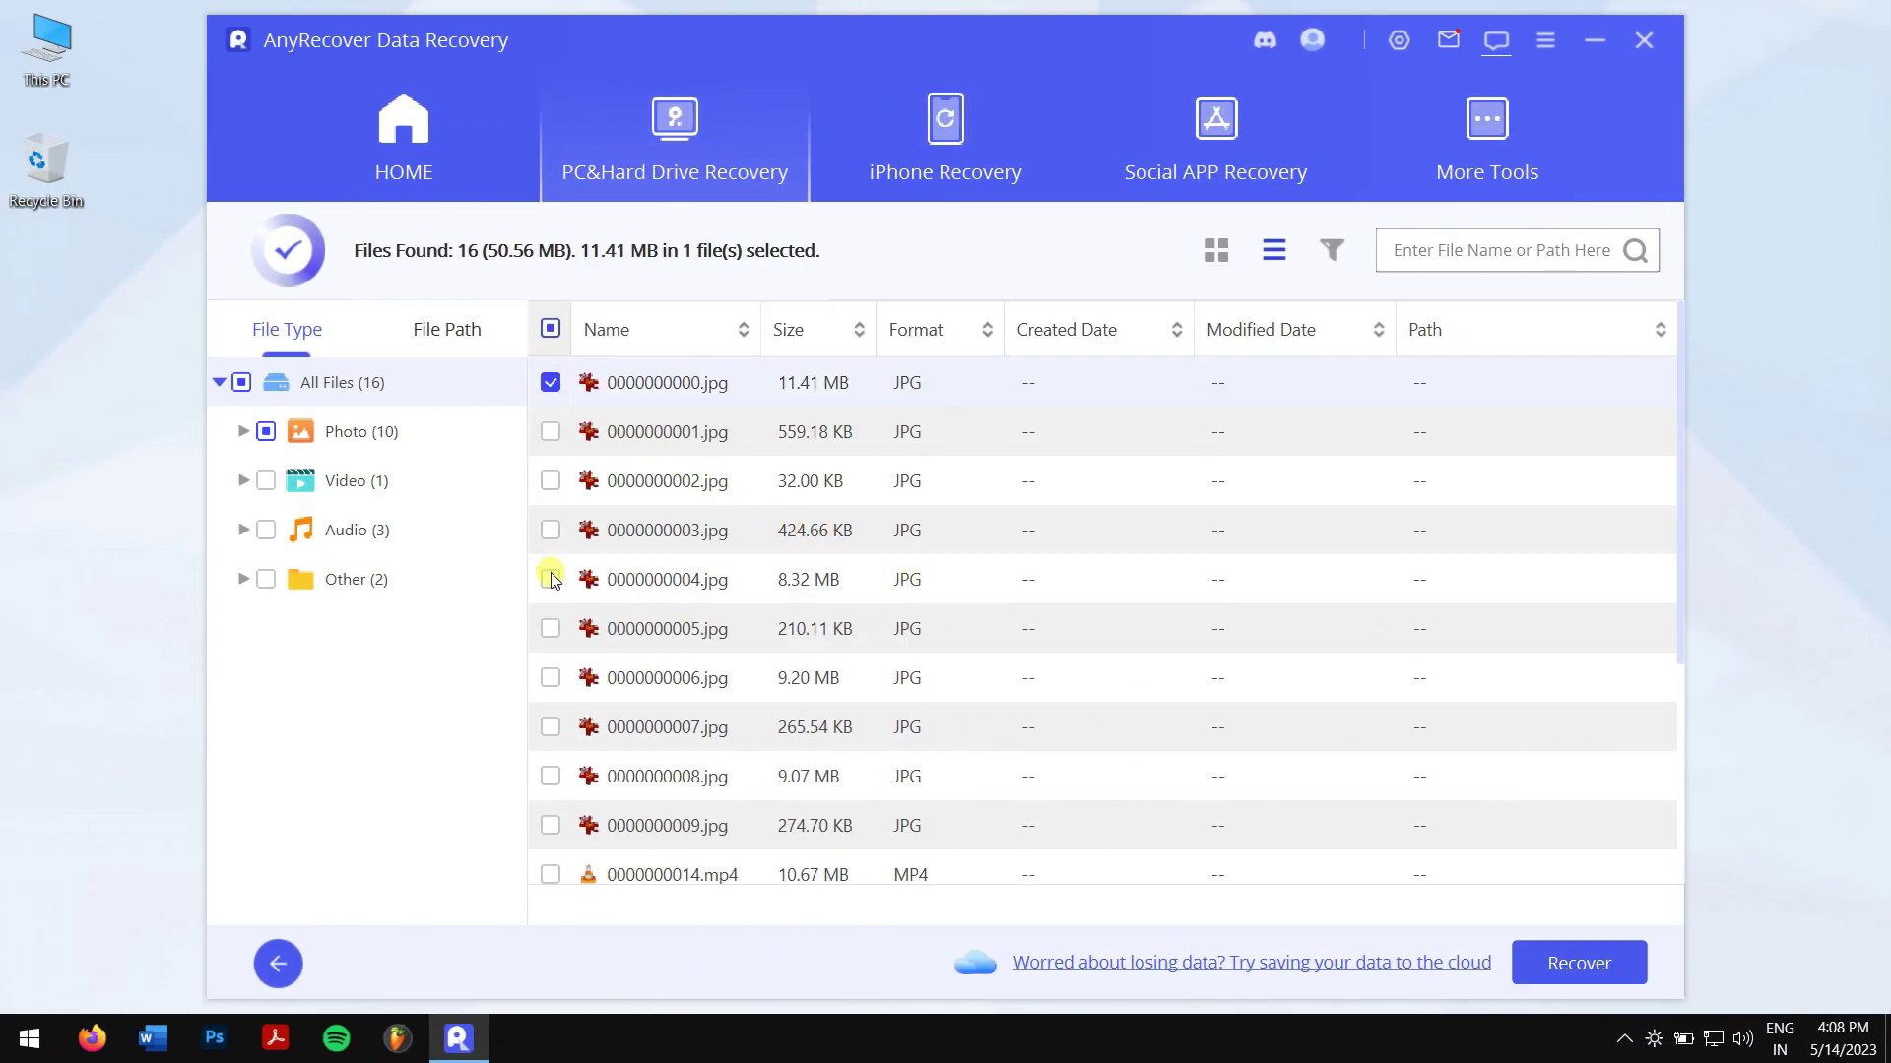
left_click(551, 579)
left_click(551, 677)
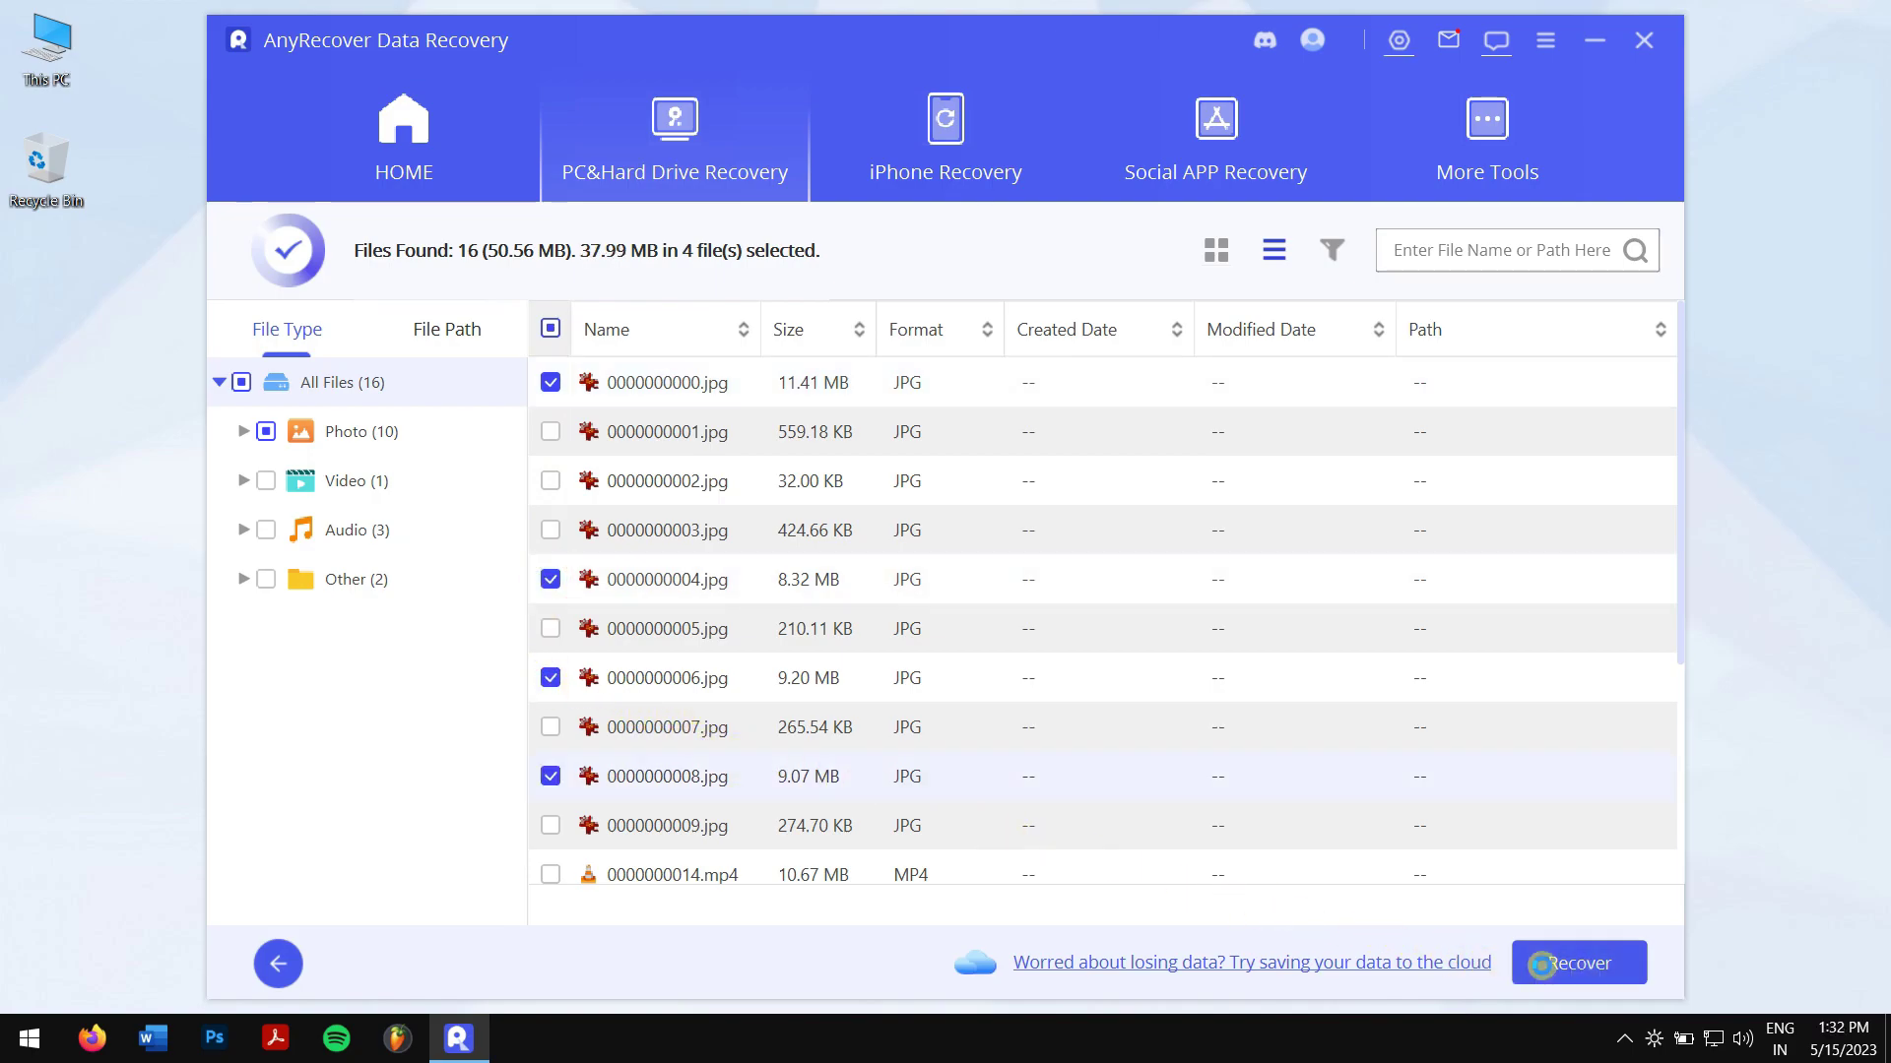
left_click(1542, 965)
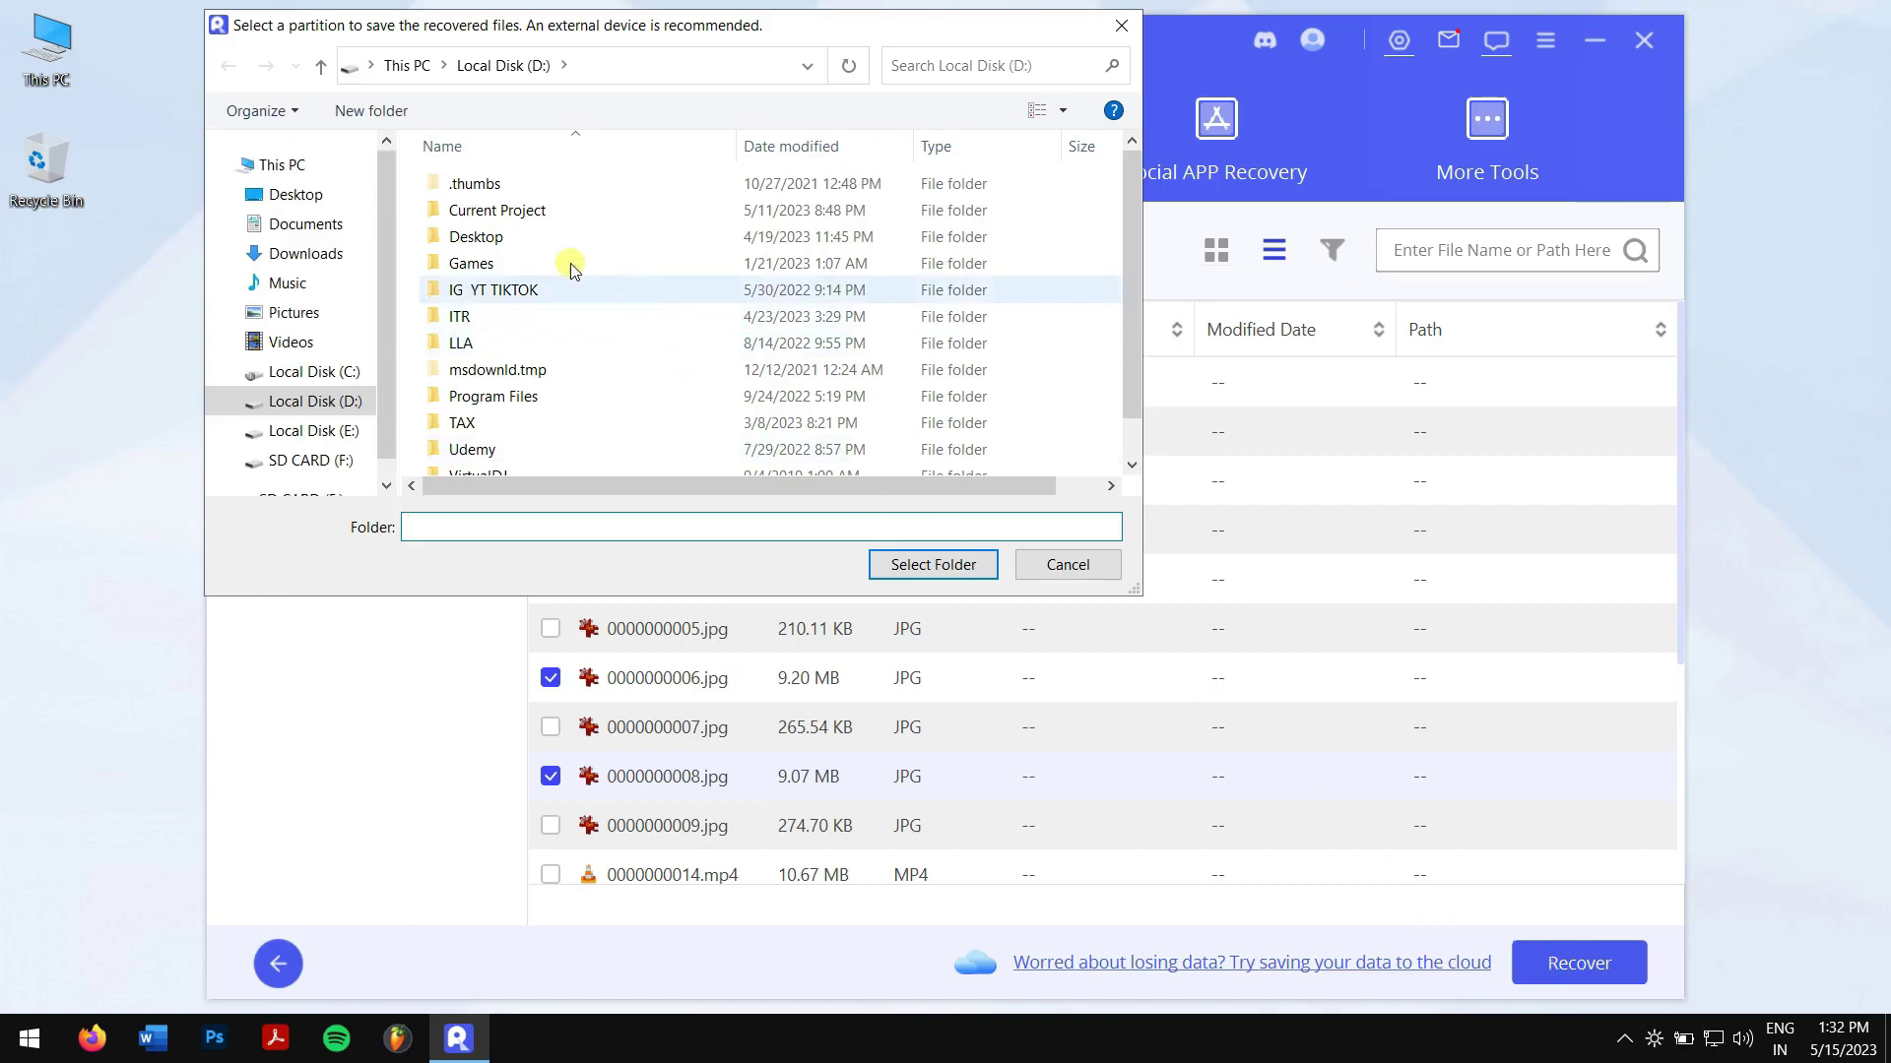
Save the recovered JPG photos into the Desktop folder
left_click(282, 209)
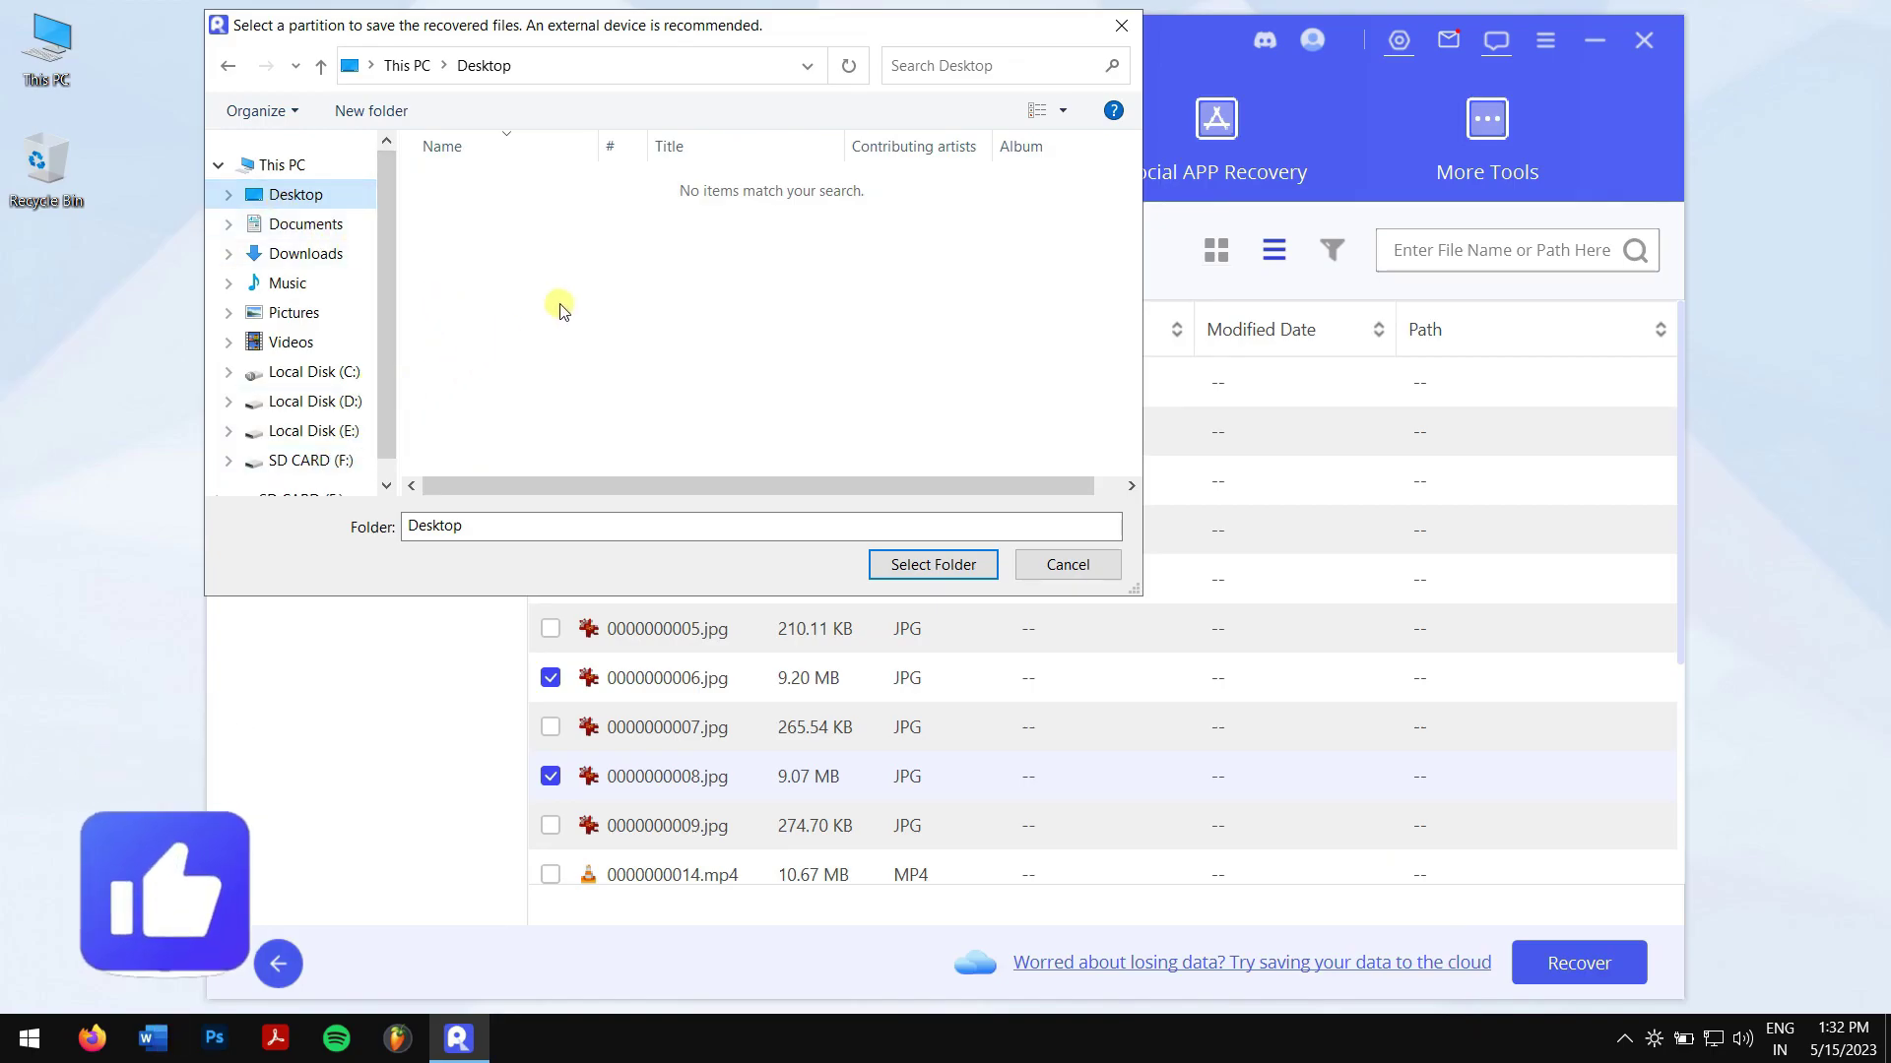
left_click(936, 564)
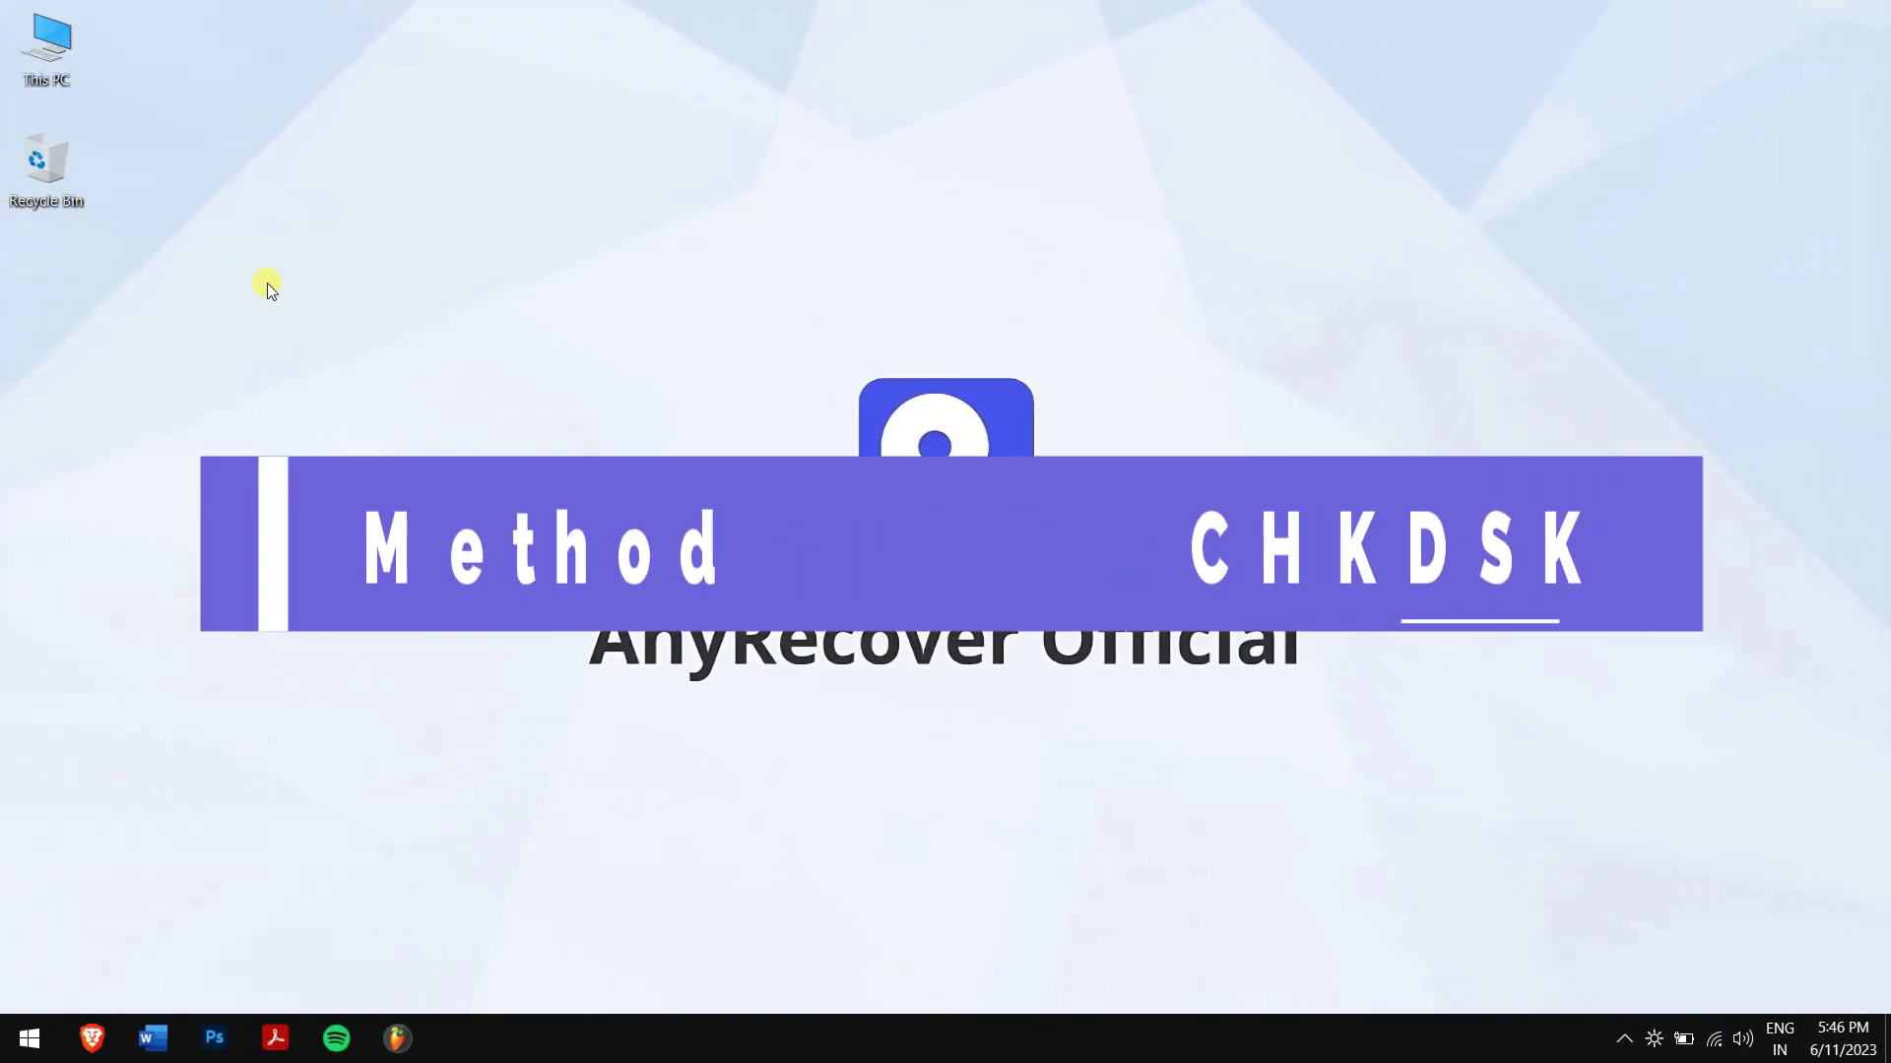
Launch Command Prompt (cmd) as administrator
left_click(27, 1055)
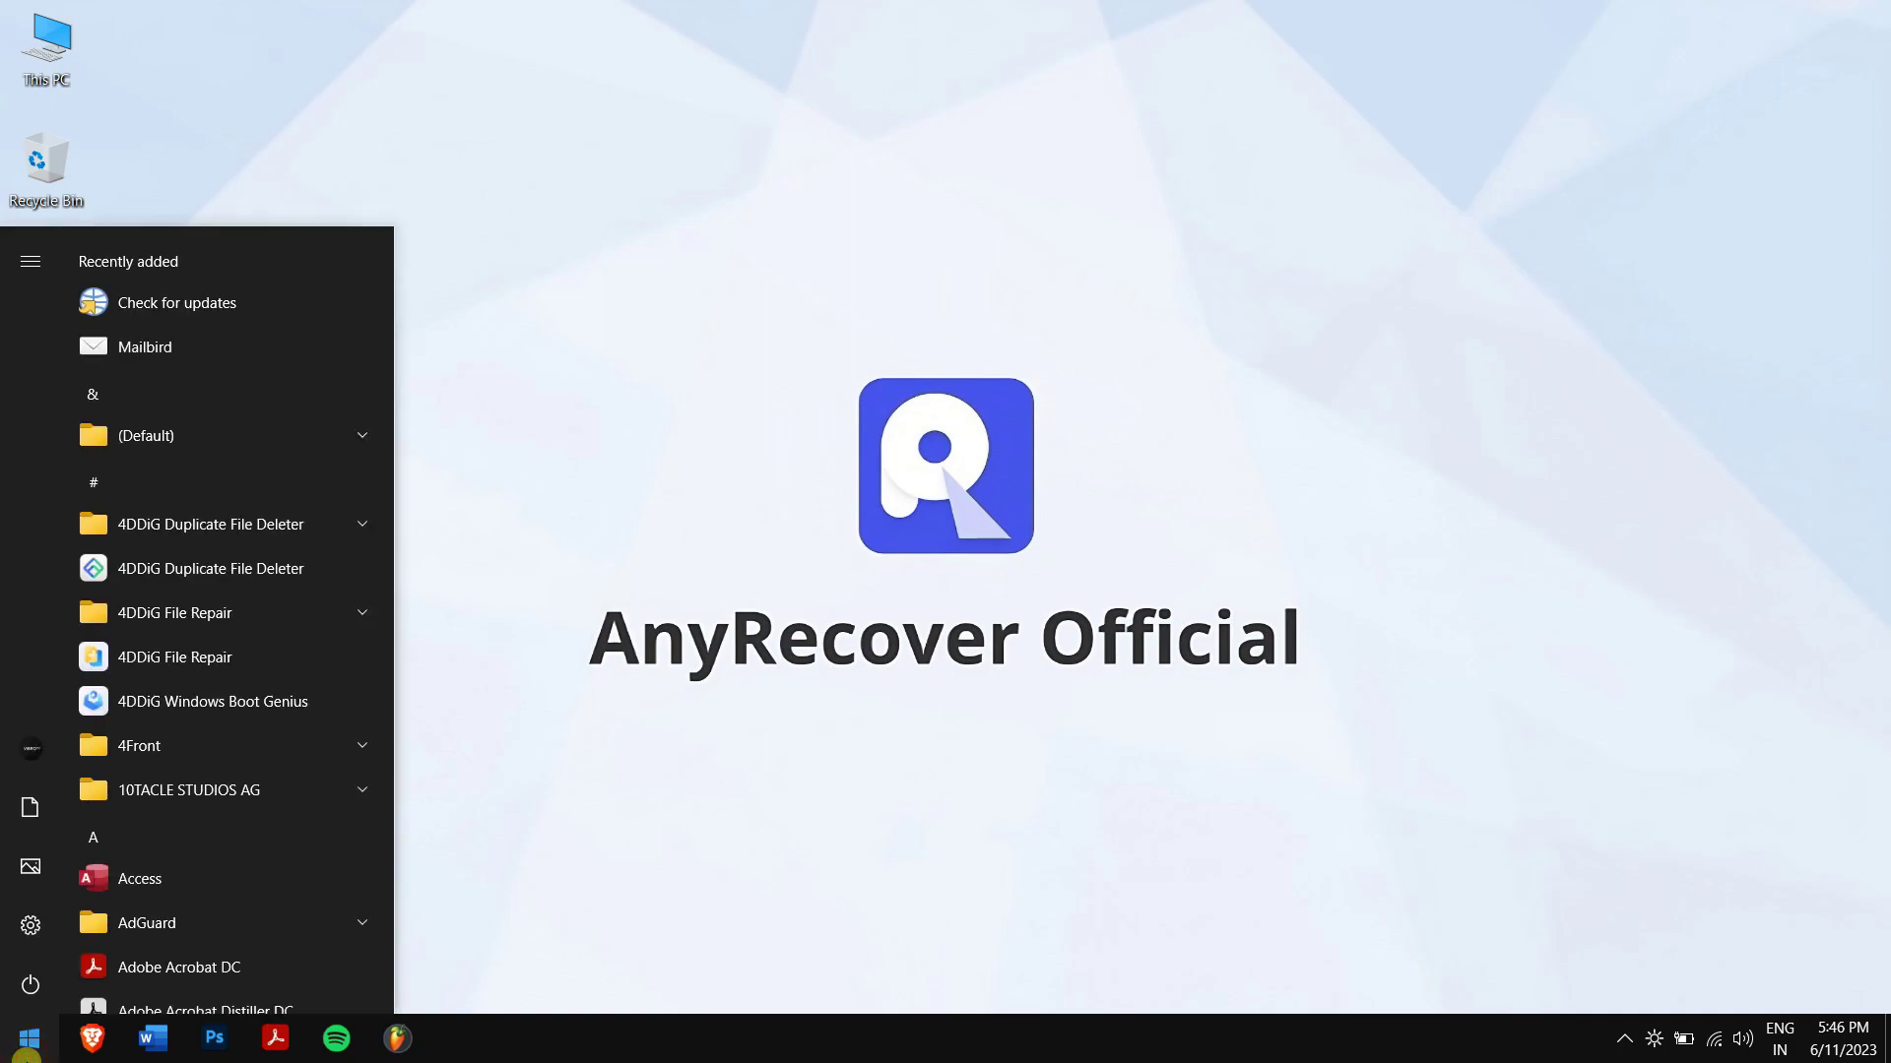
type("cmd")
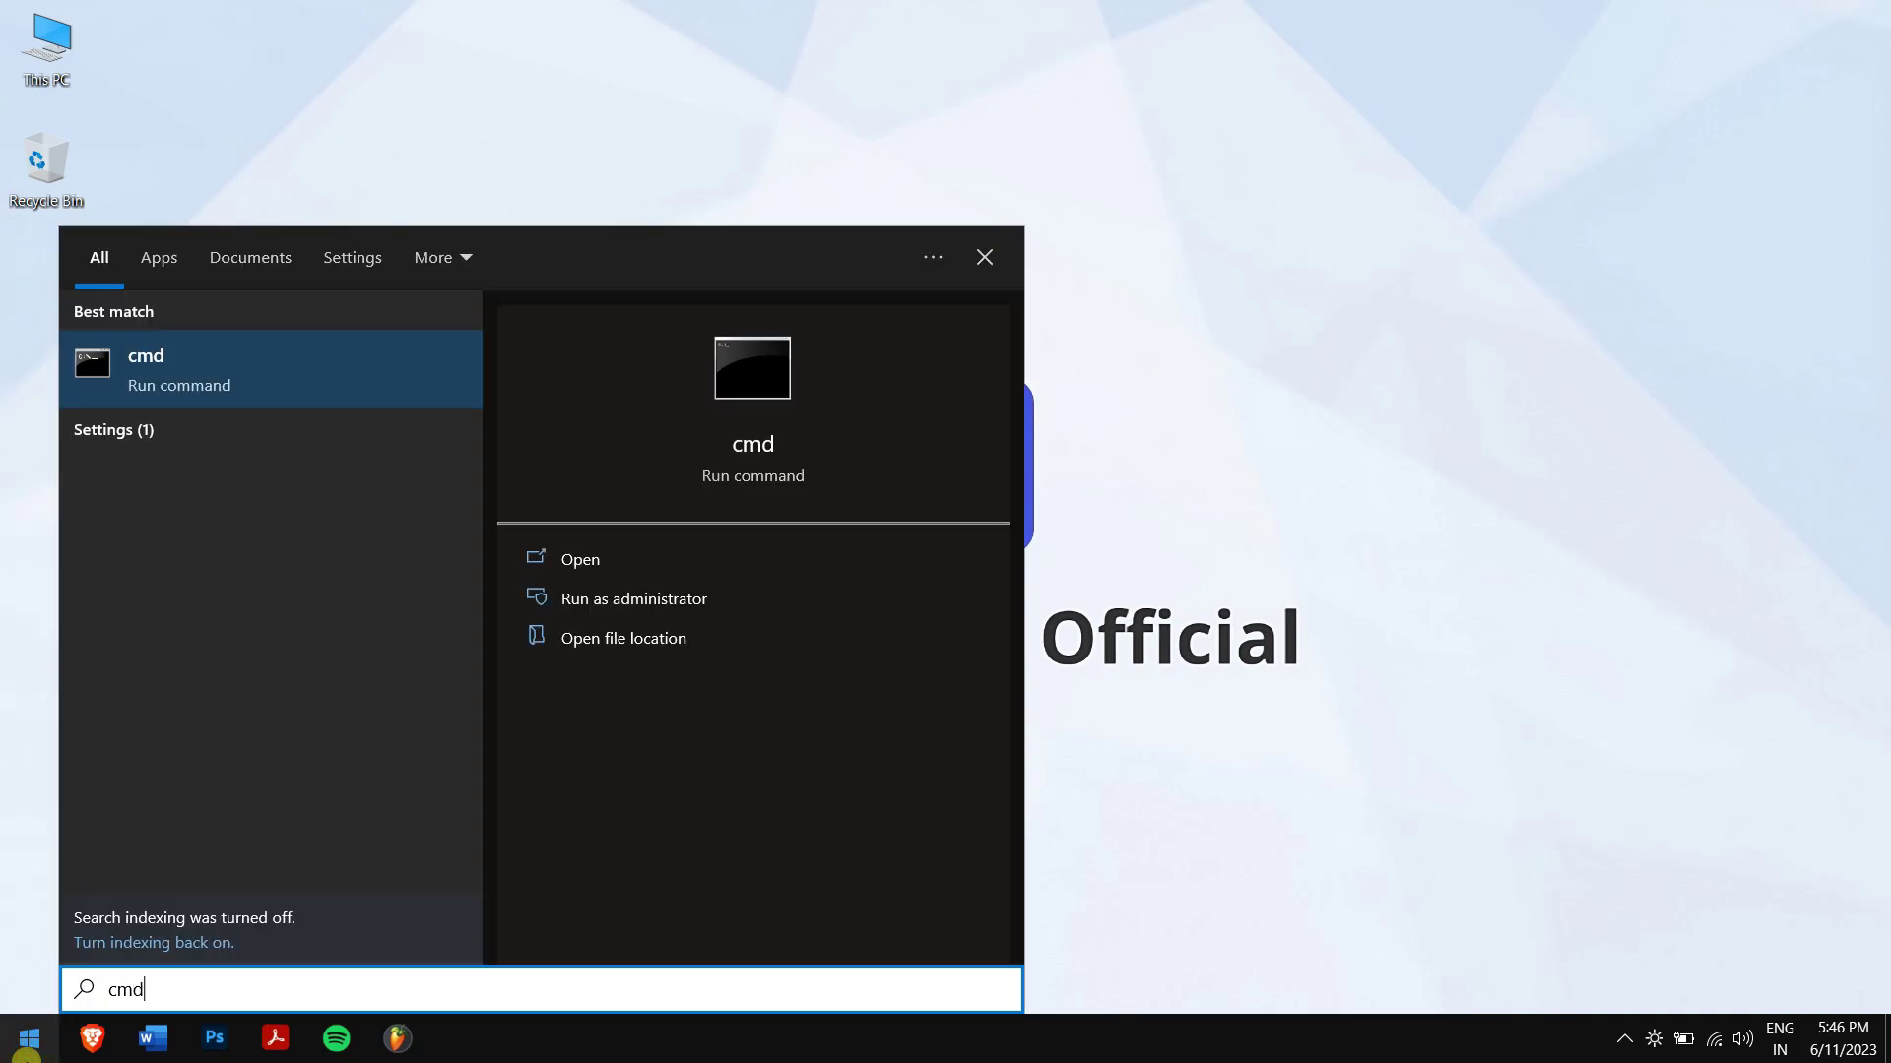
right_click(345, 386)
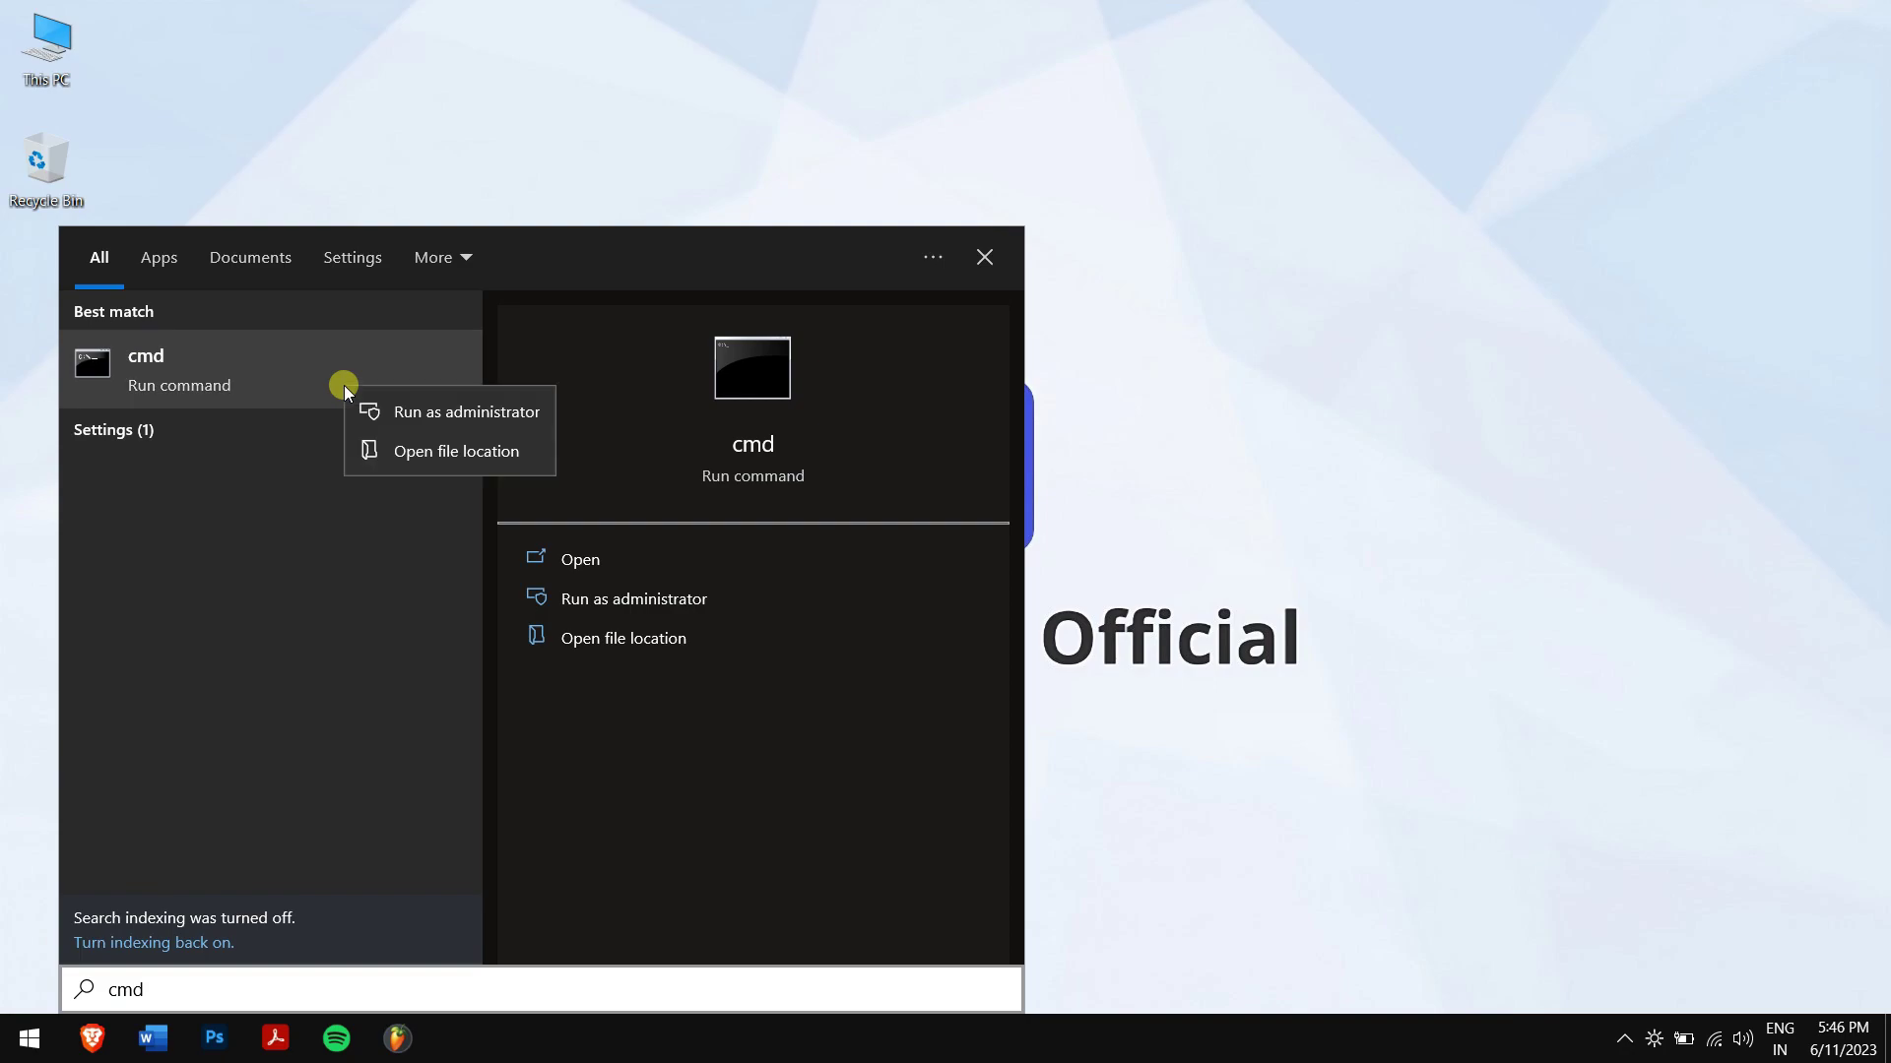
left_click(414, 421)
Run 'chkdsk F: /r' on the SD card, then close Command Prompt
type("chk")
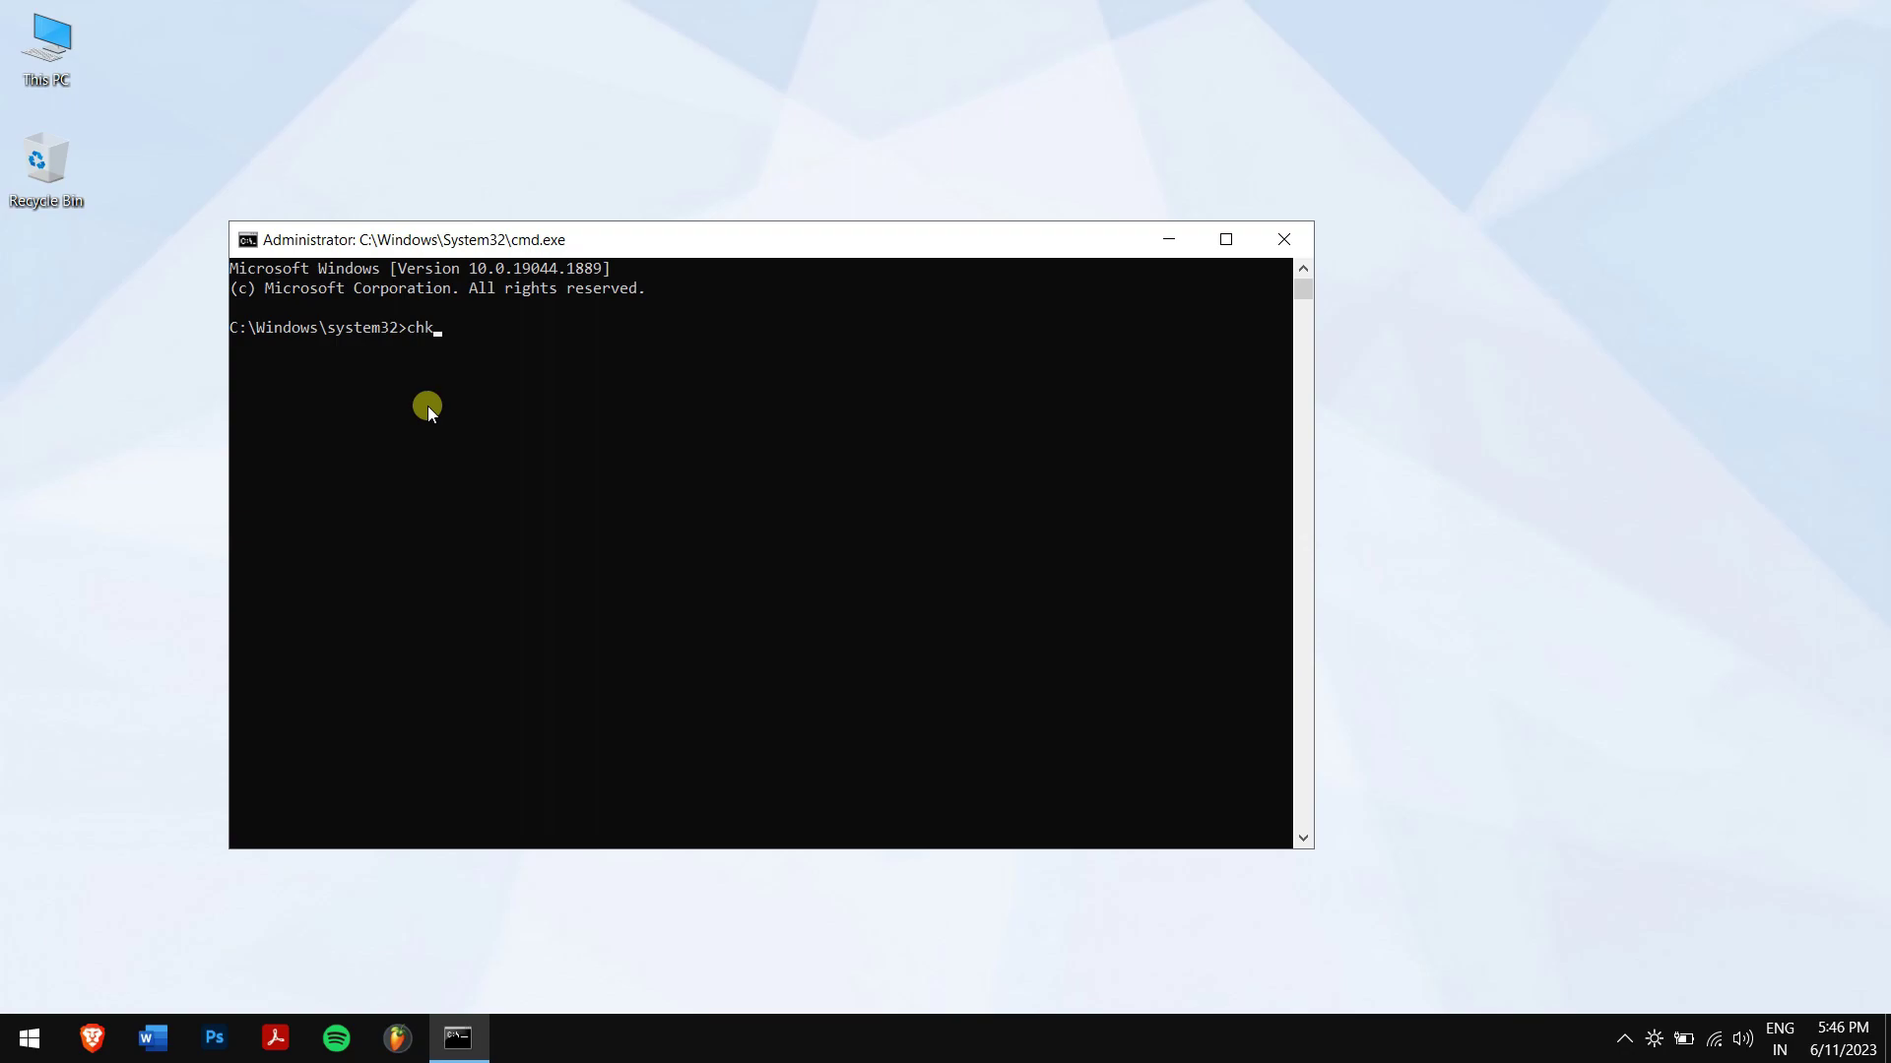
type("dsk F")
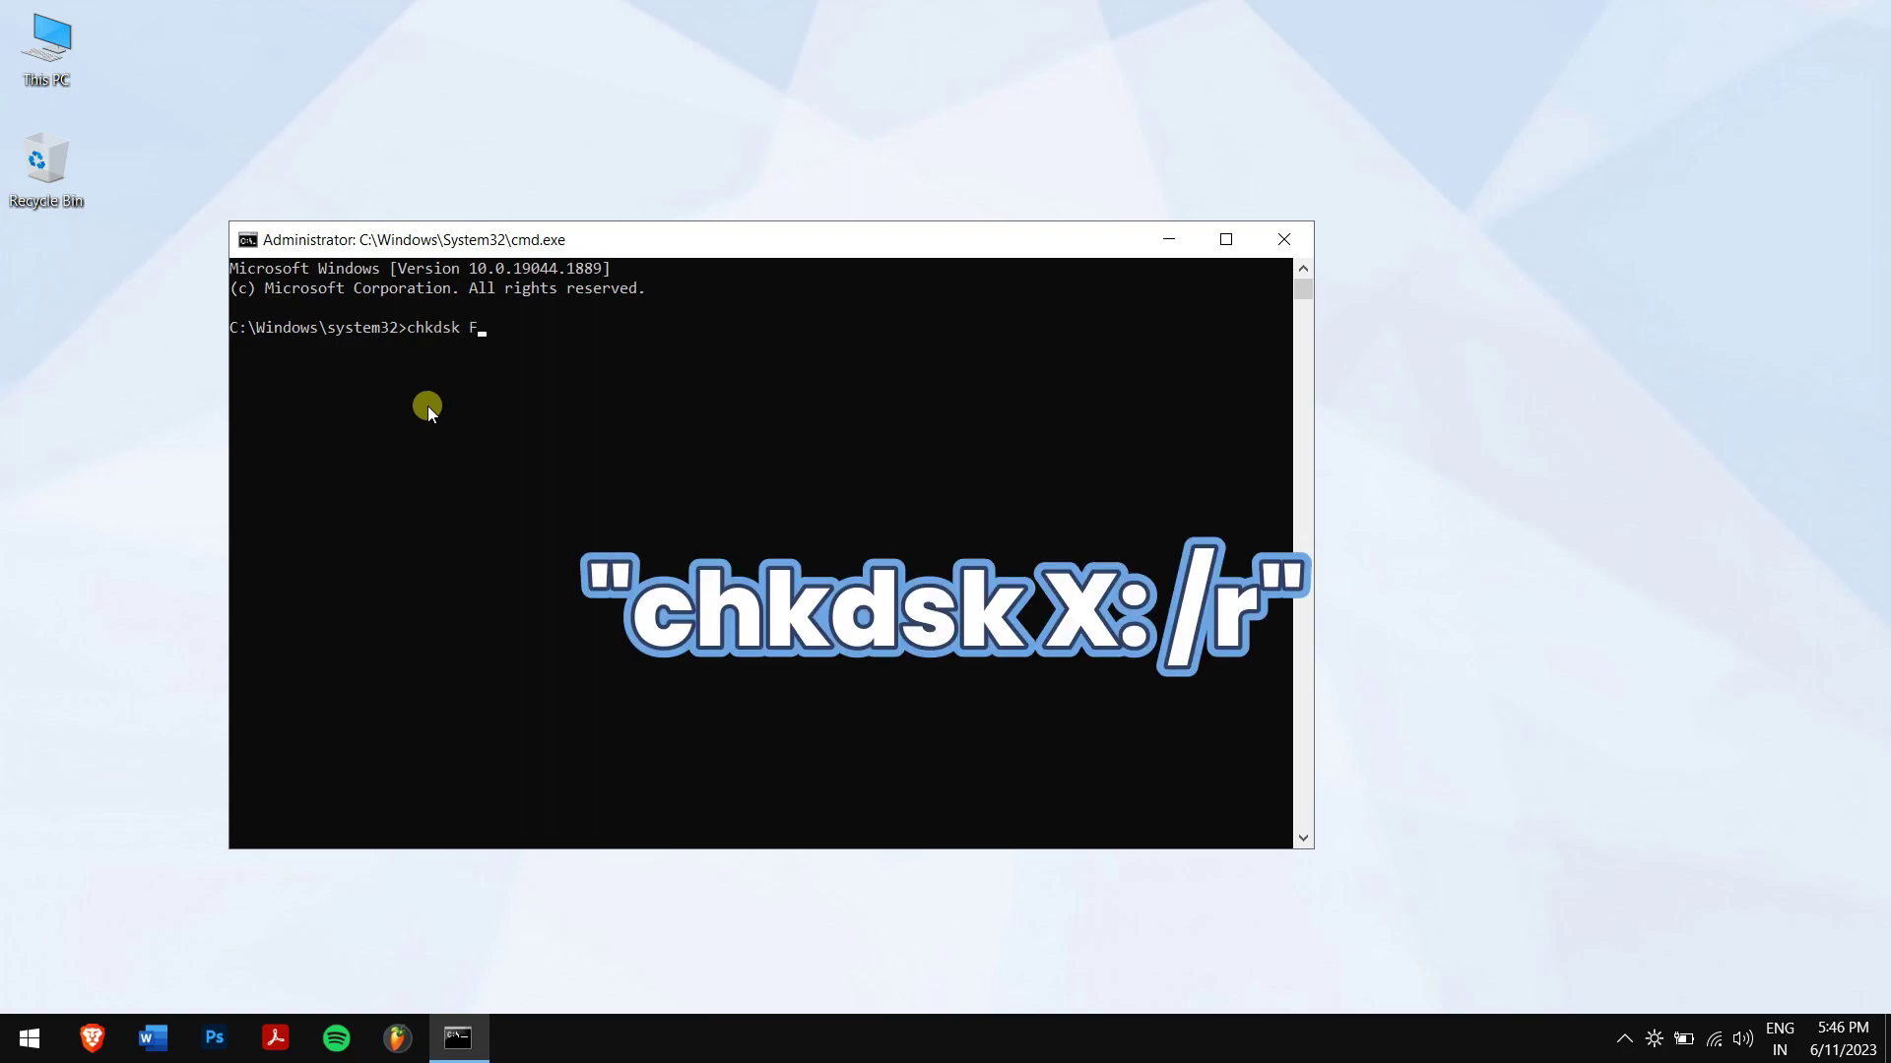
type(": /r")
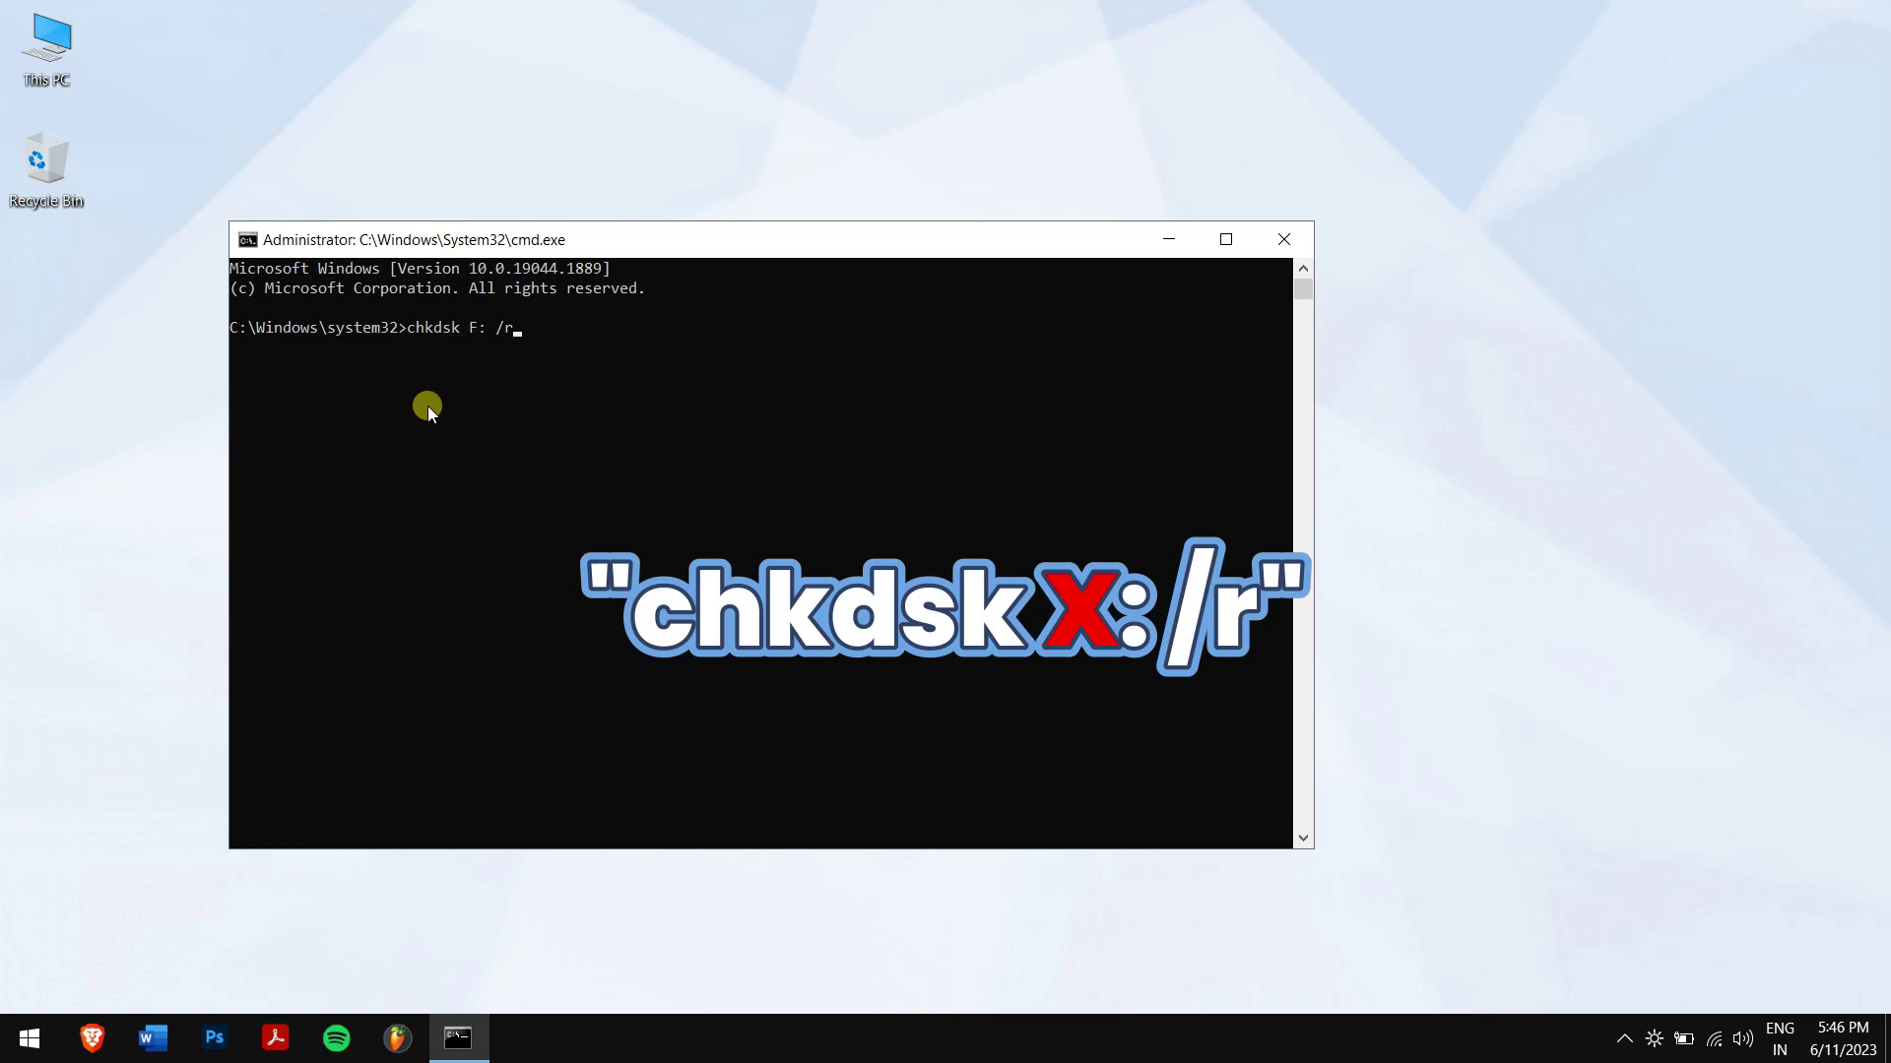
key("Return")
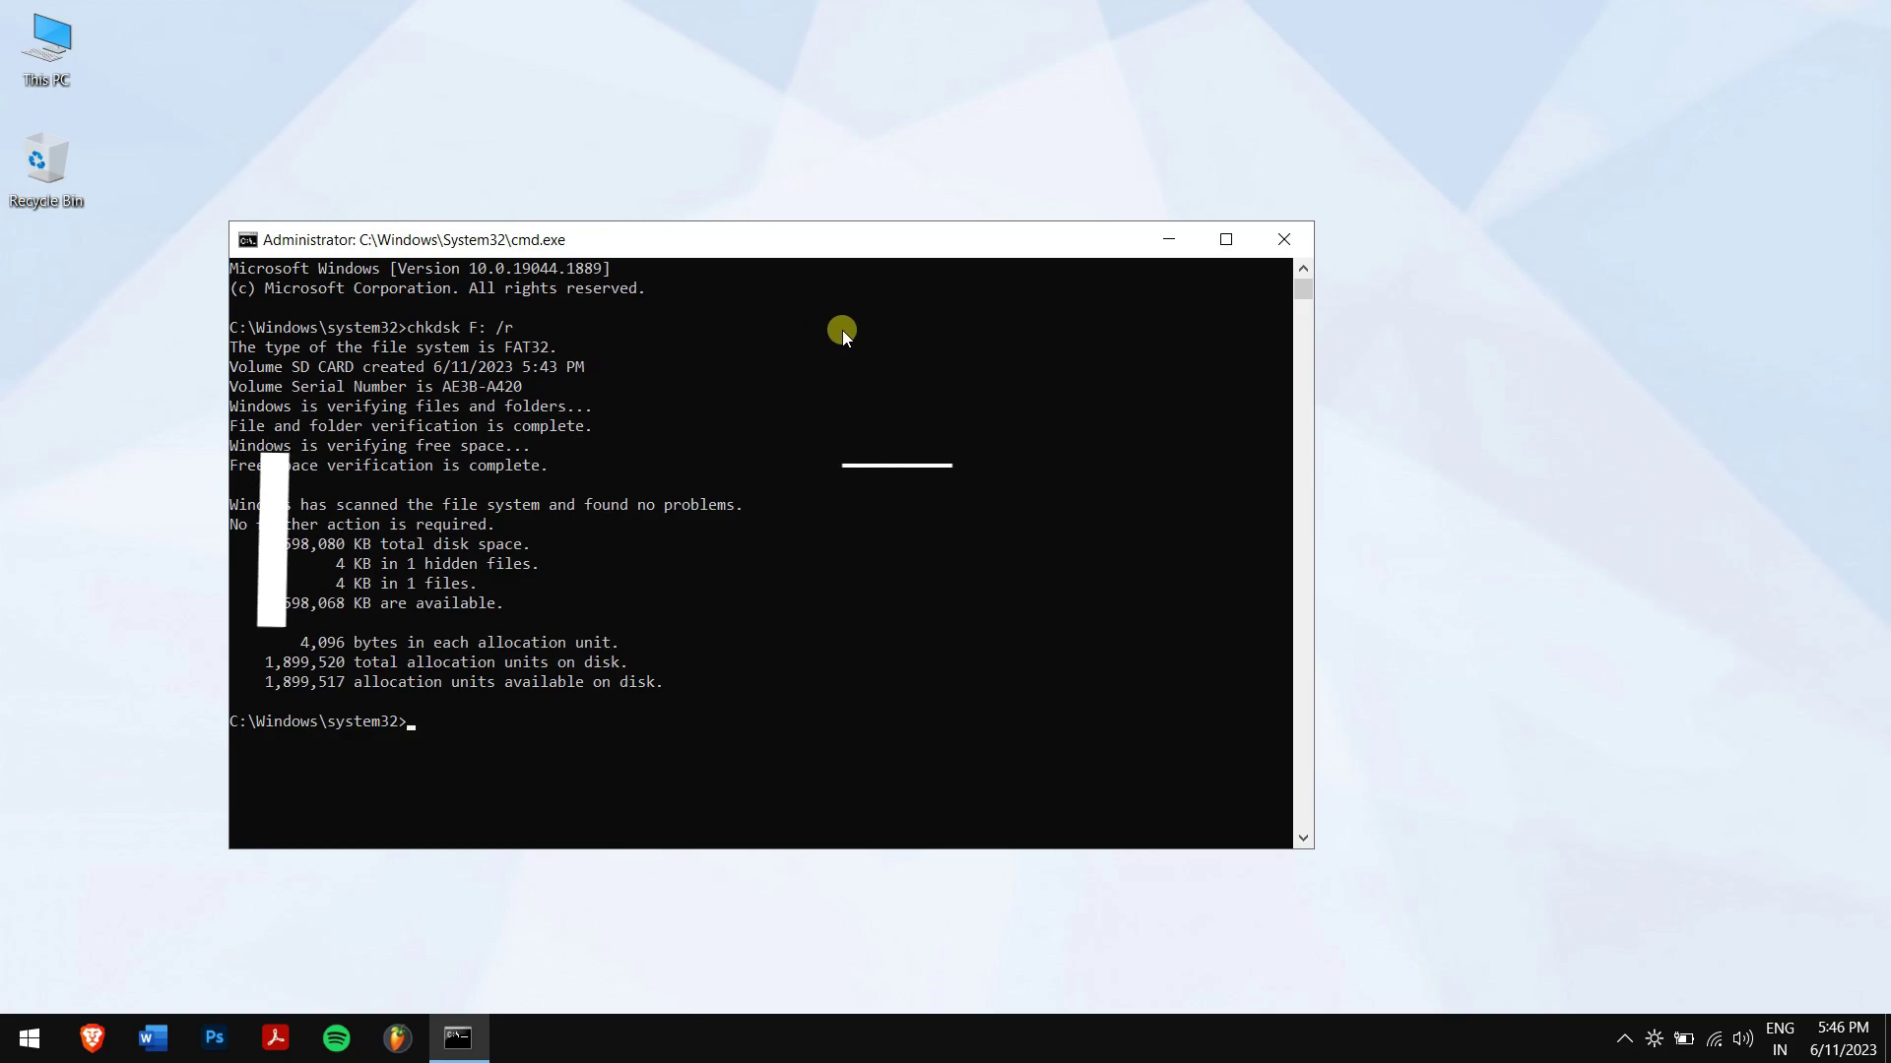
left_click(1308, 248)
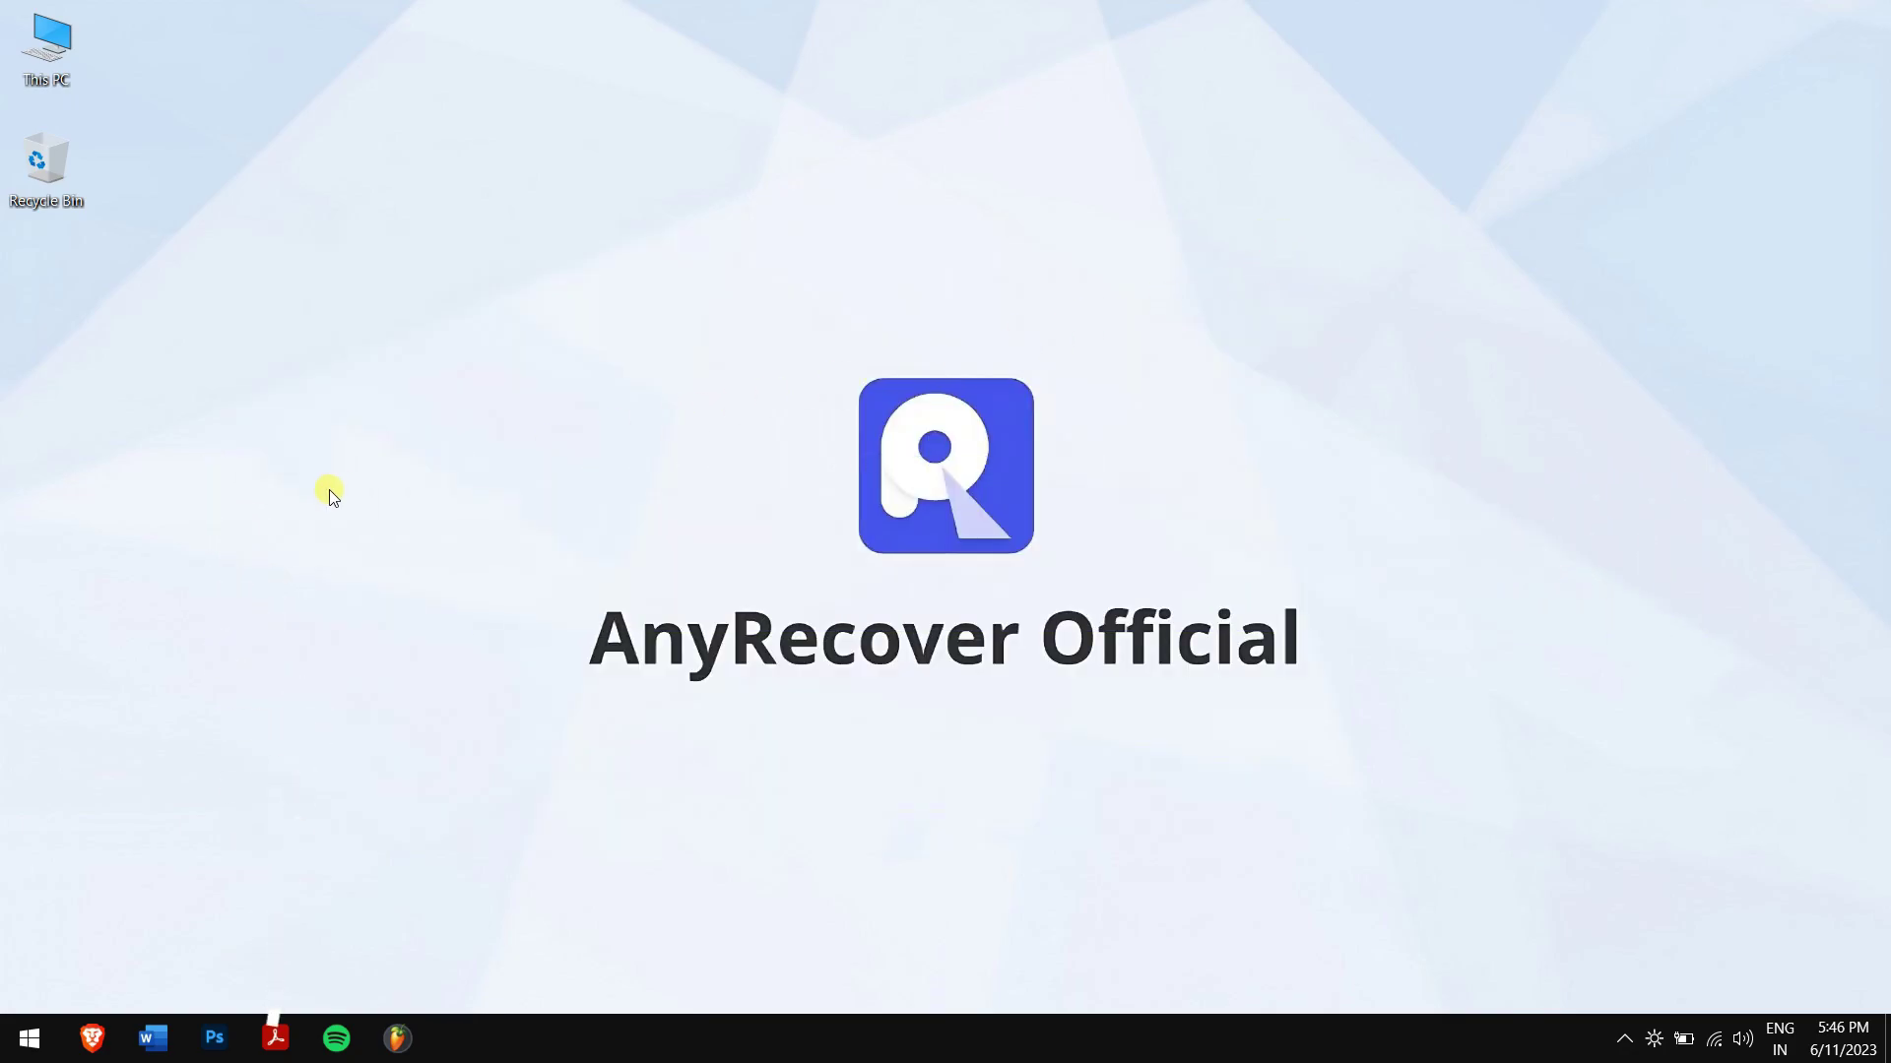
Search 'disk man' and launch Disk Management
left_click(29, 1038)
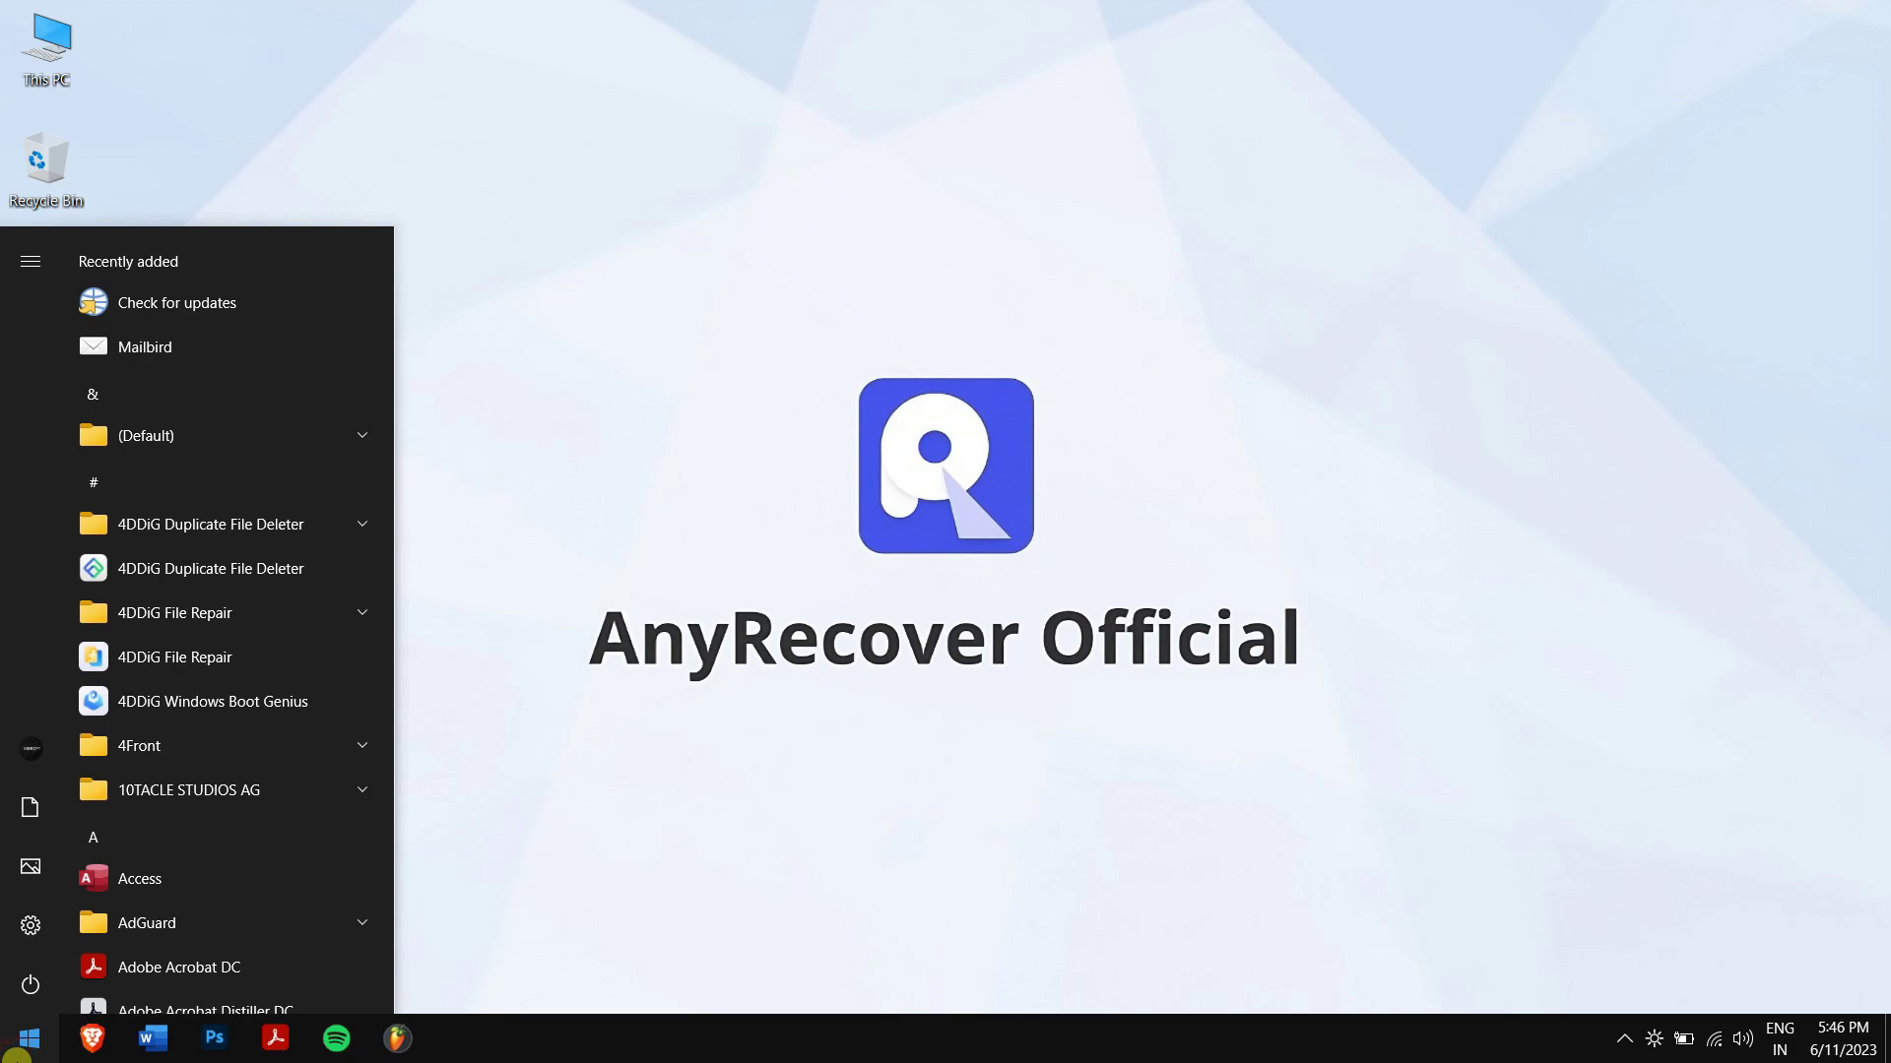
type("disk man")
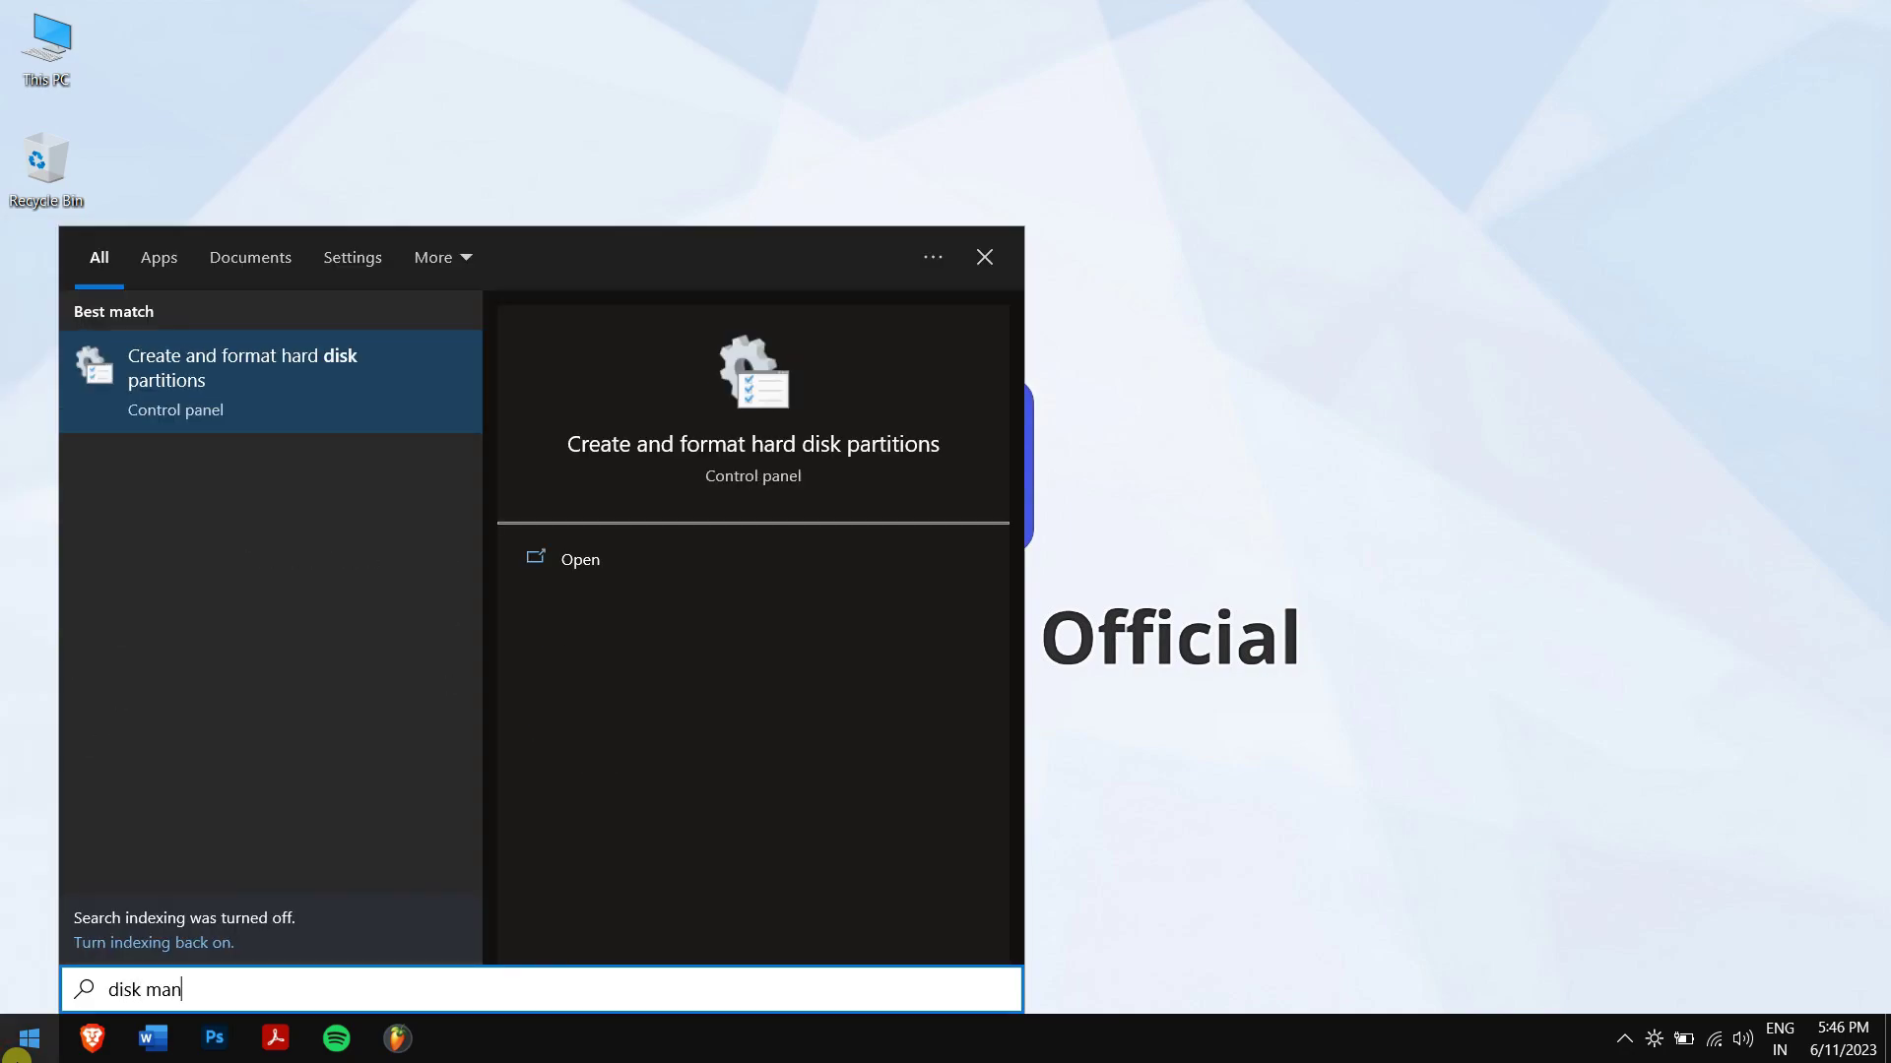
left_click(382, 380)
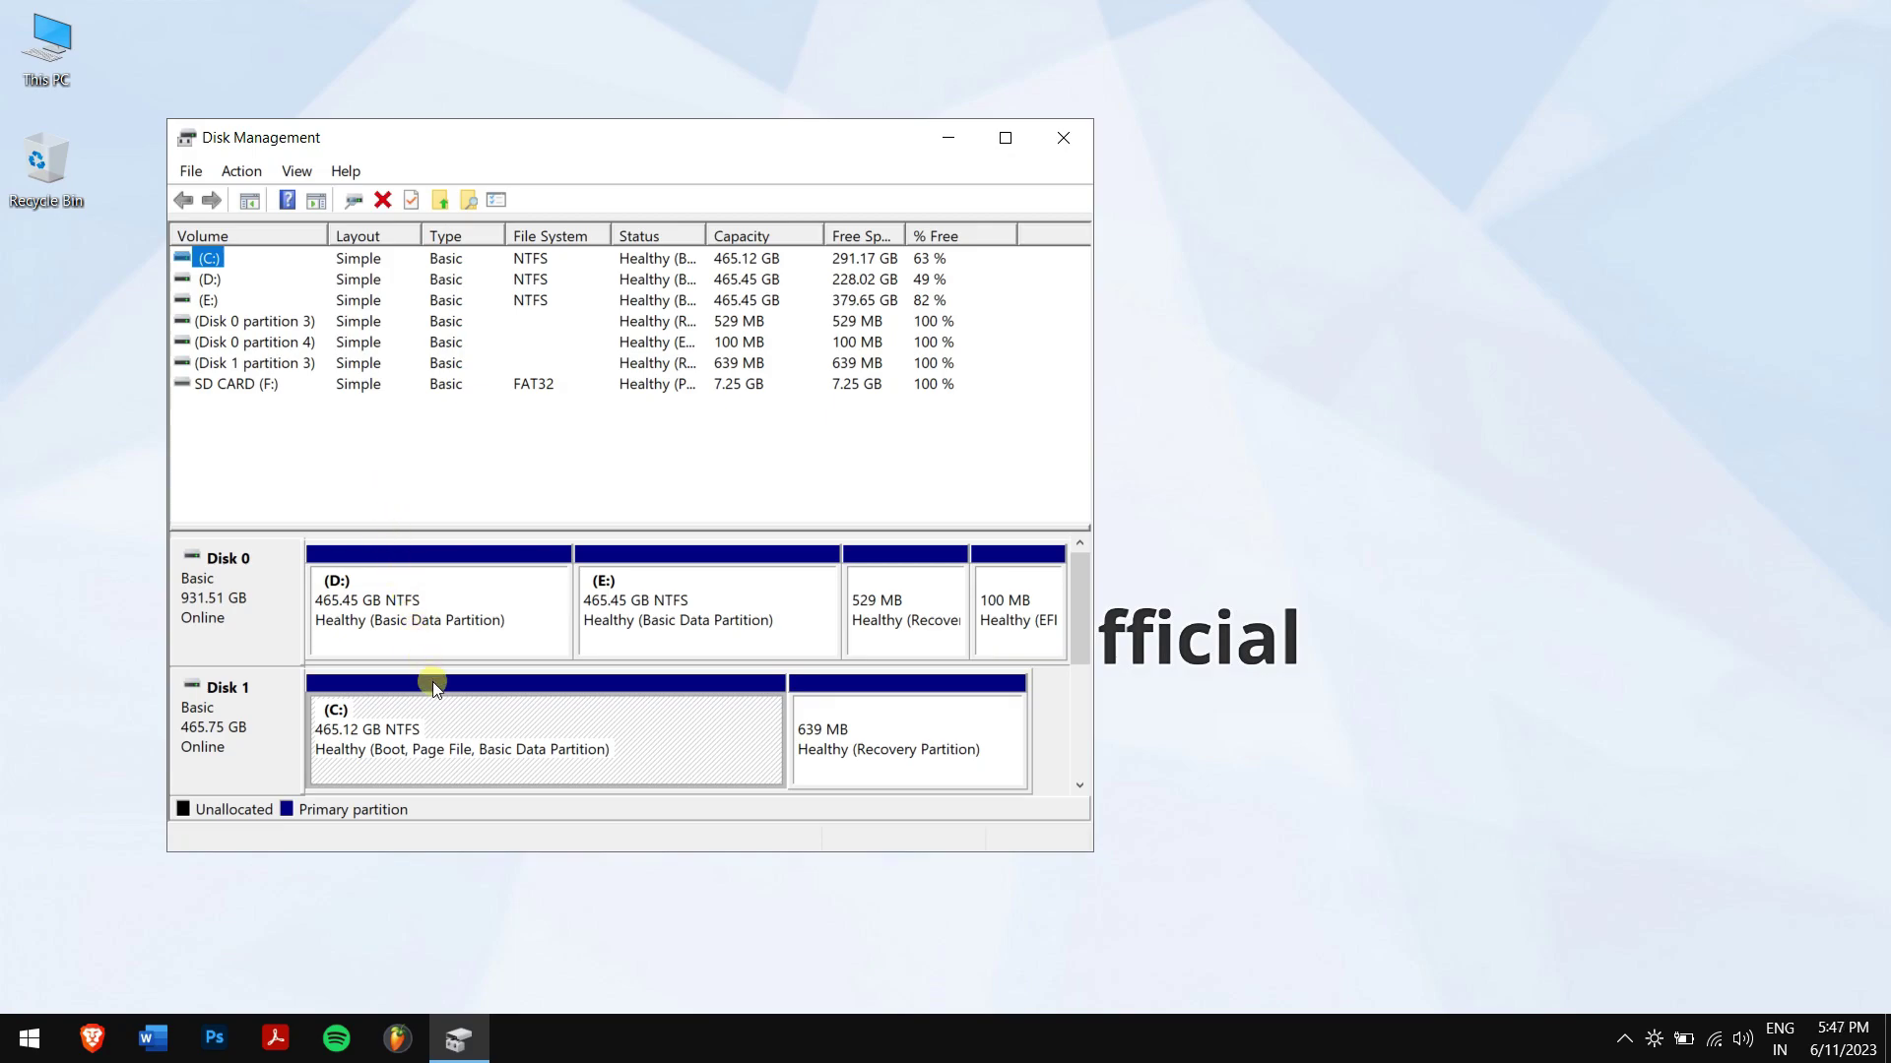
Change the SD CARD volume's drive letter from F: to G: and accept the warning
right_click(241, 383)
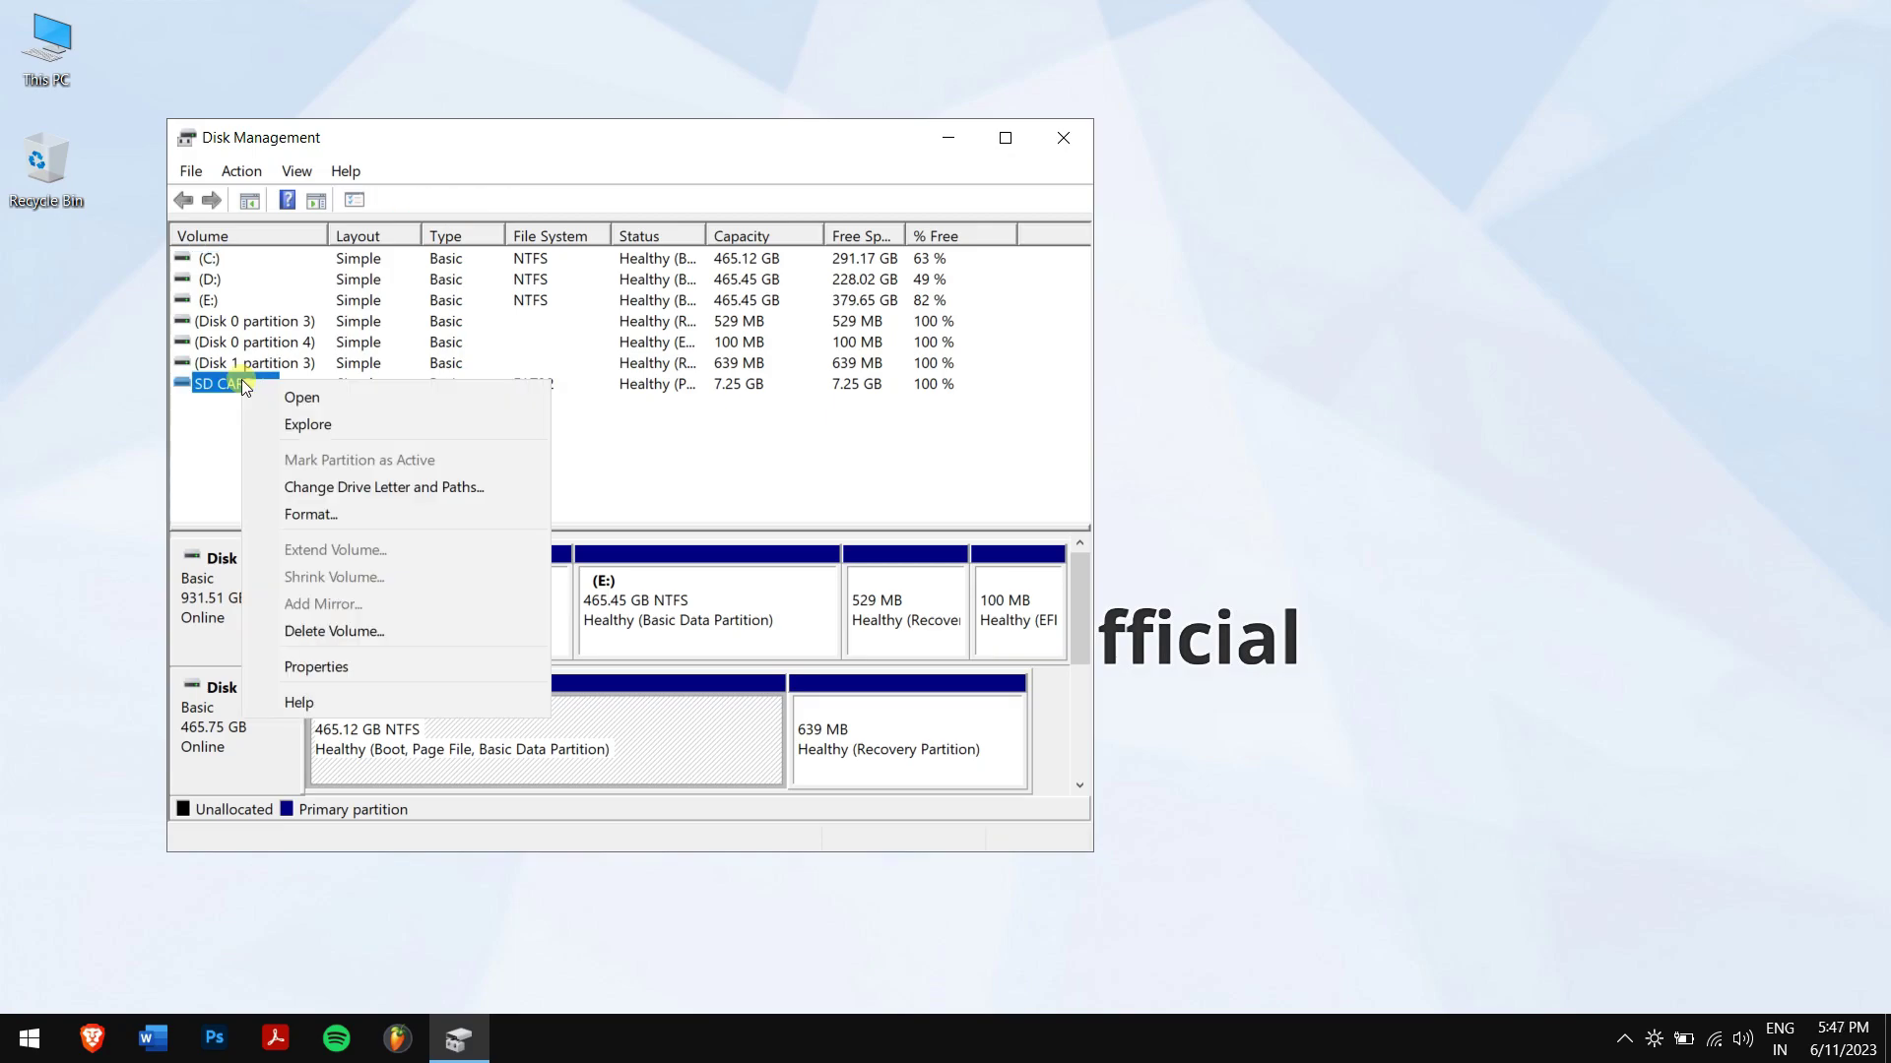
left_click(374, 486)
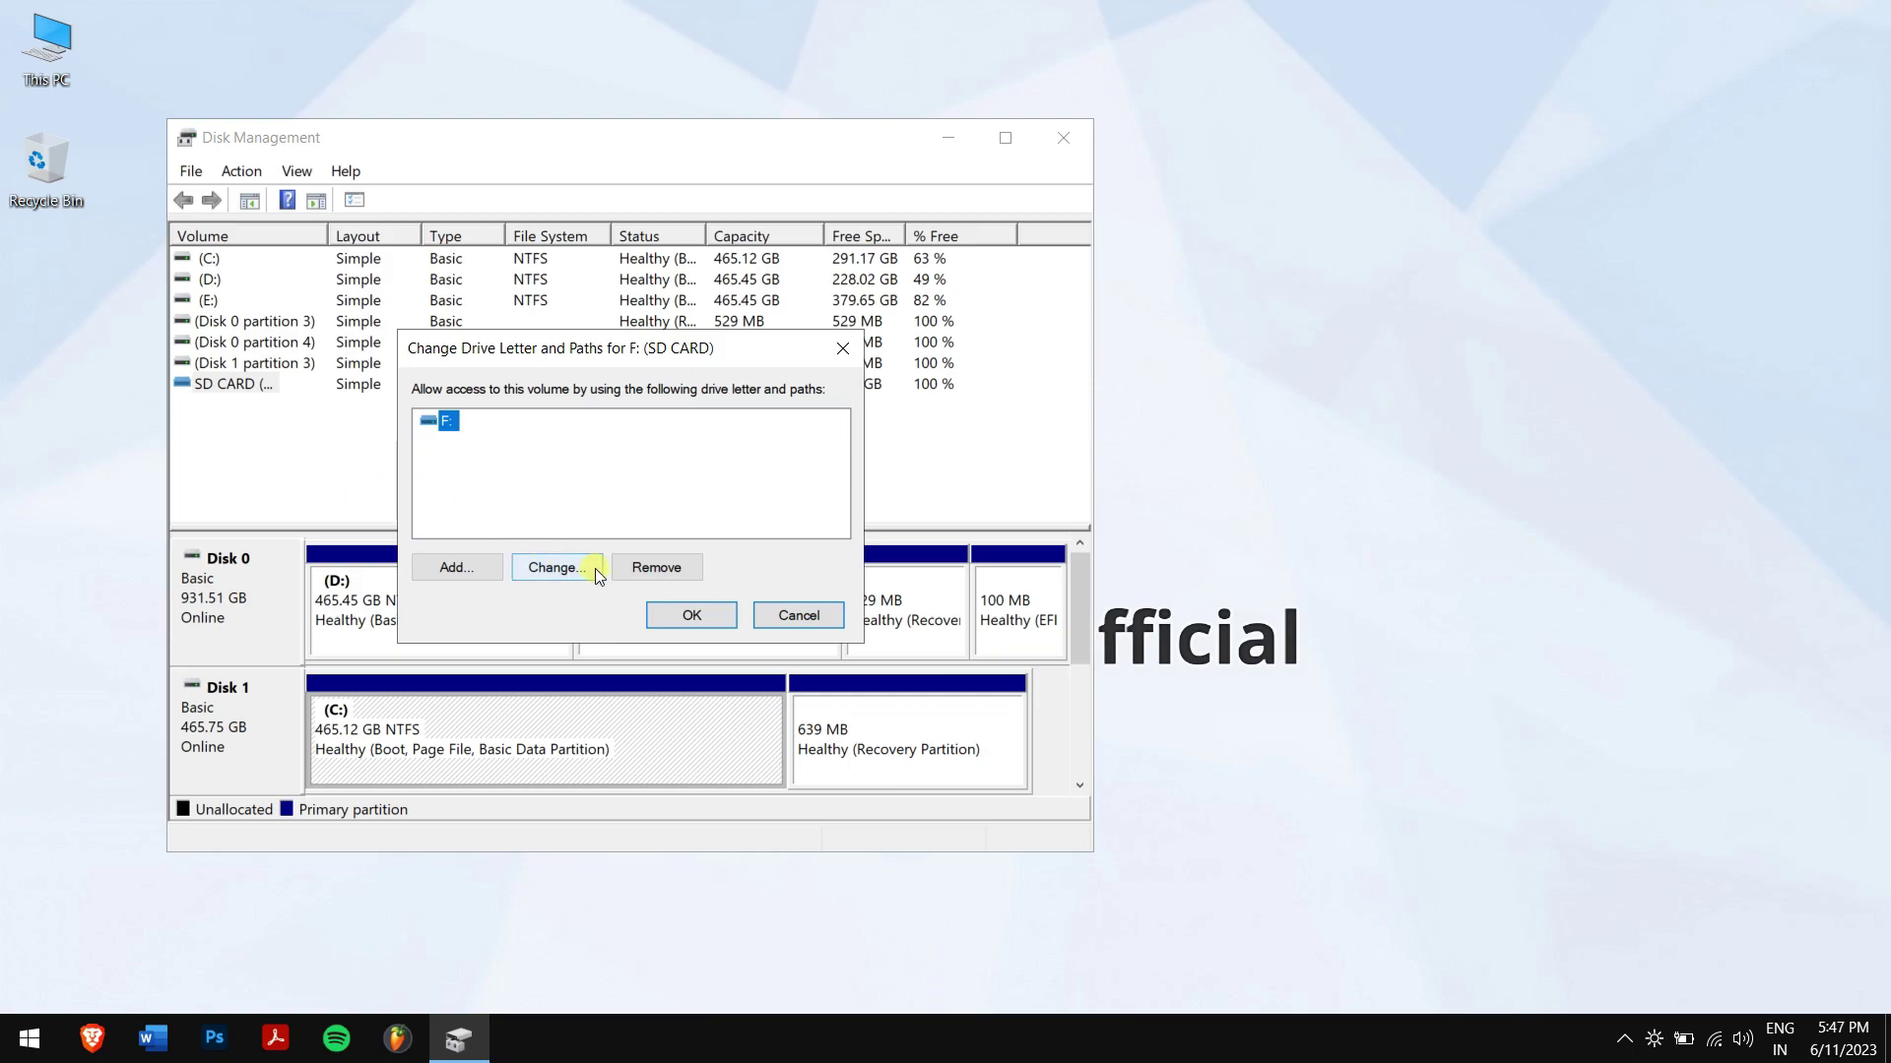
left_click(595, 569)
left_click(817, 471)
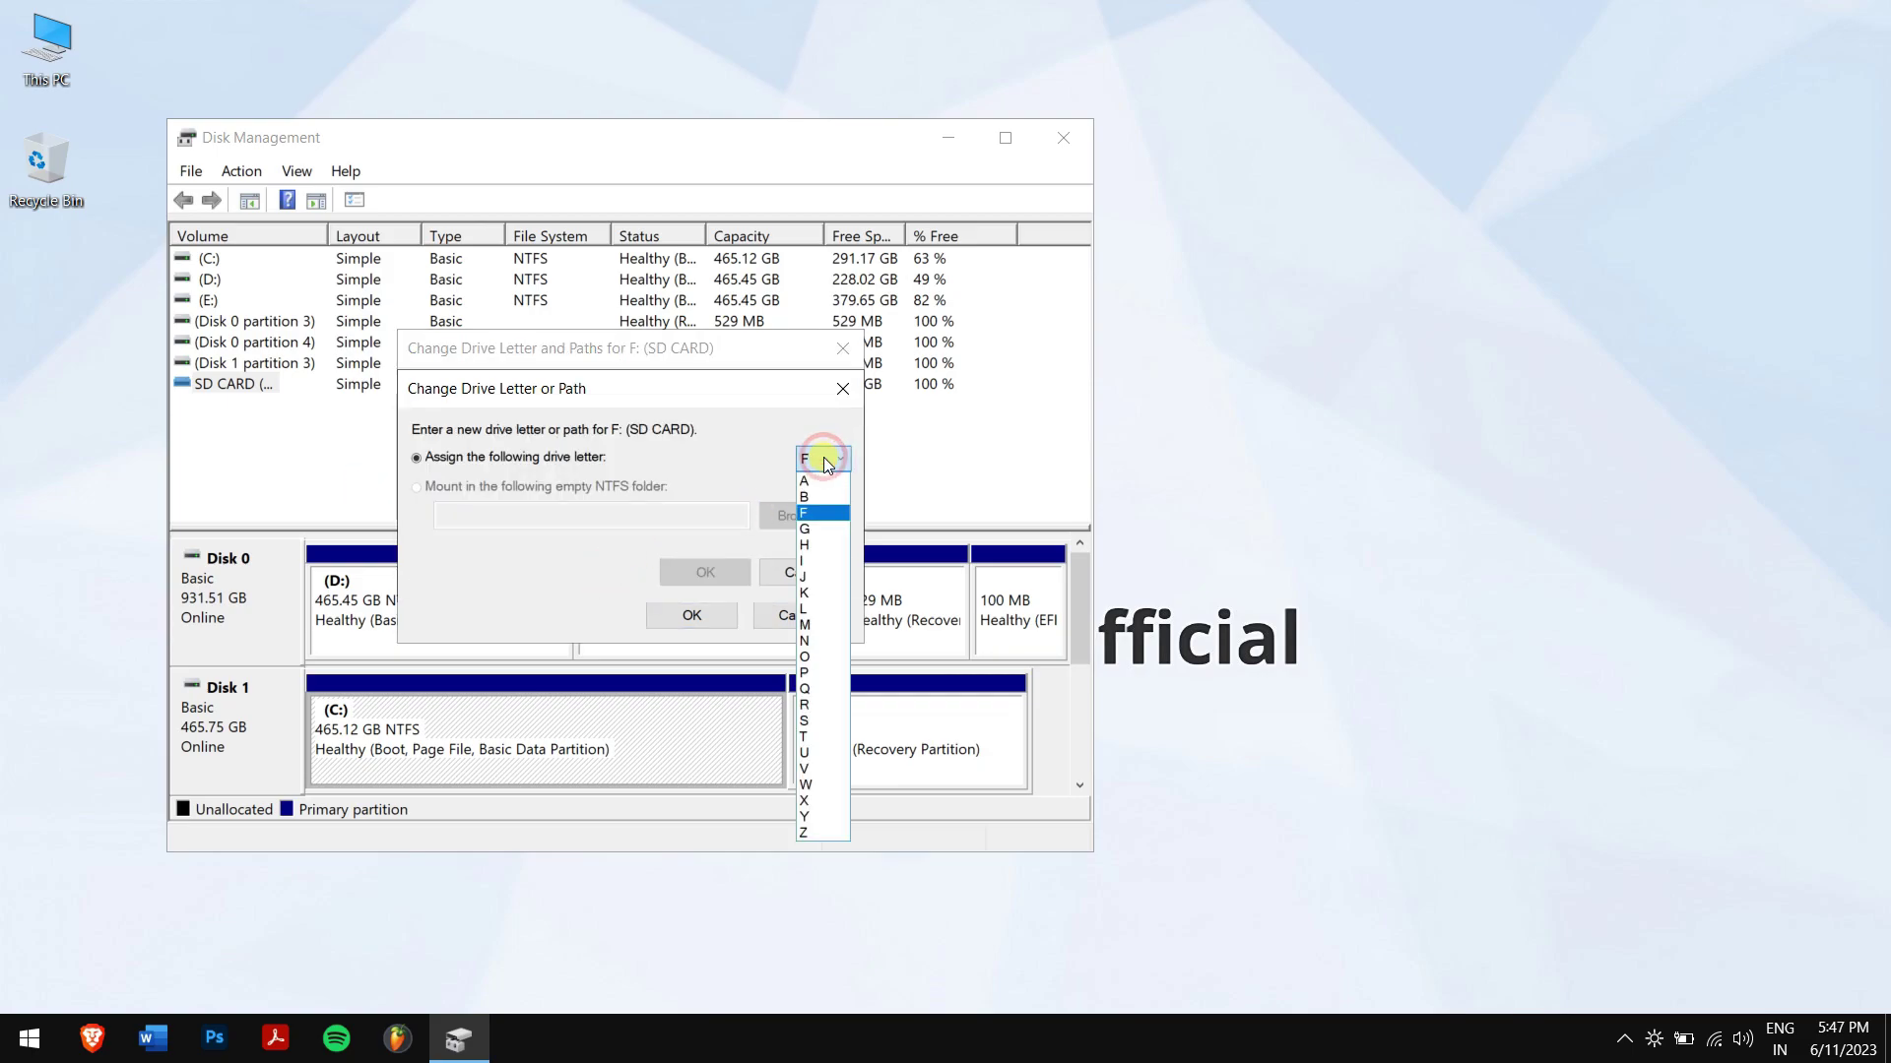
left_click(799, 527)
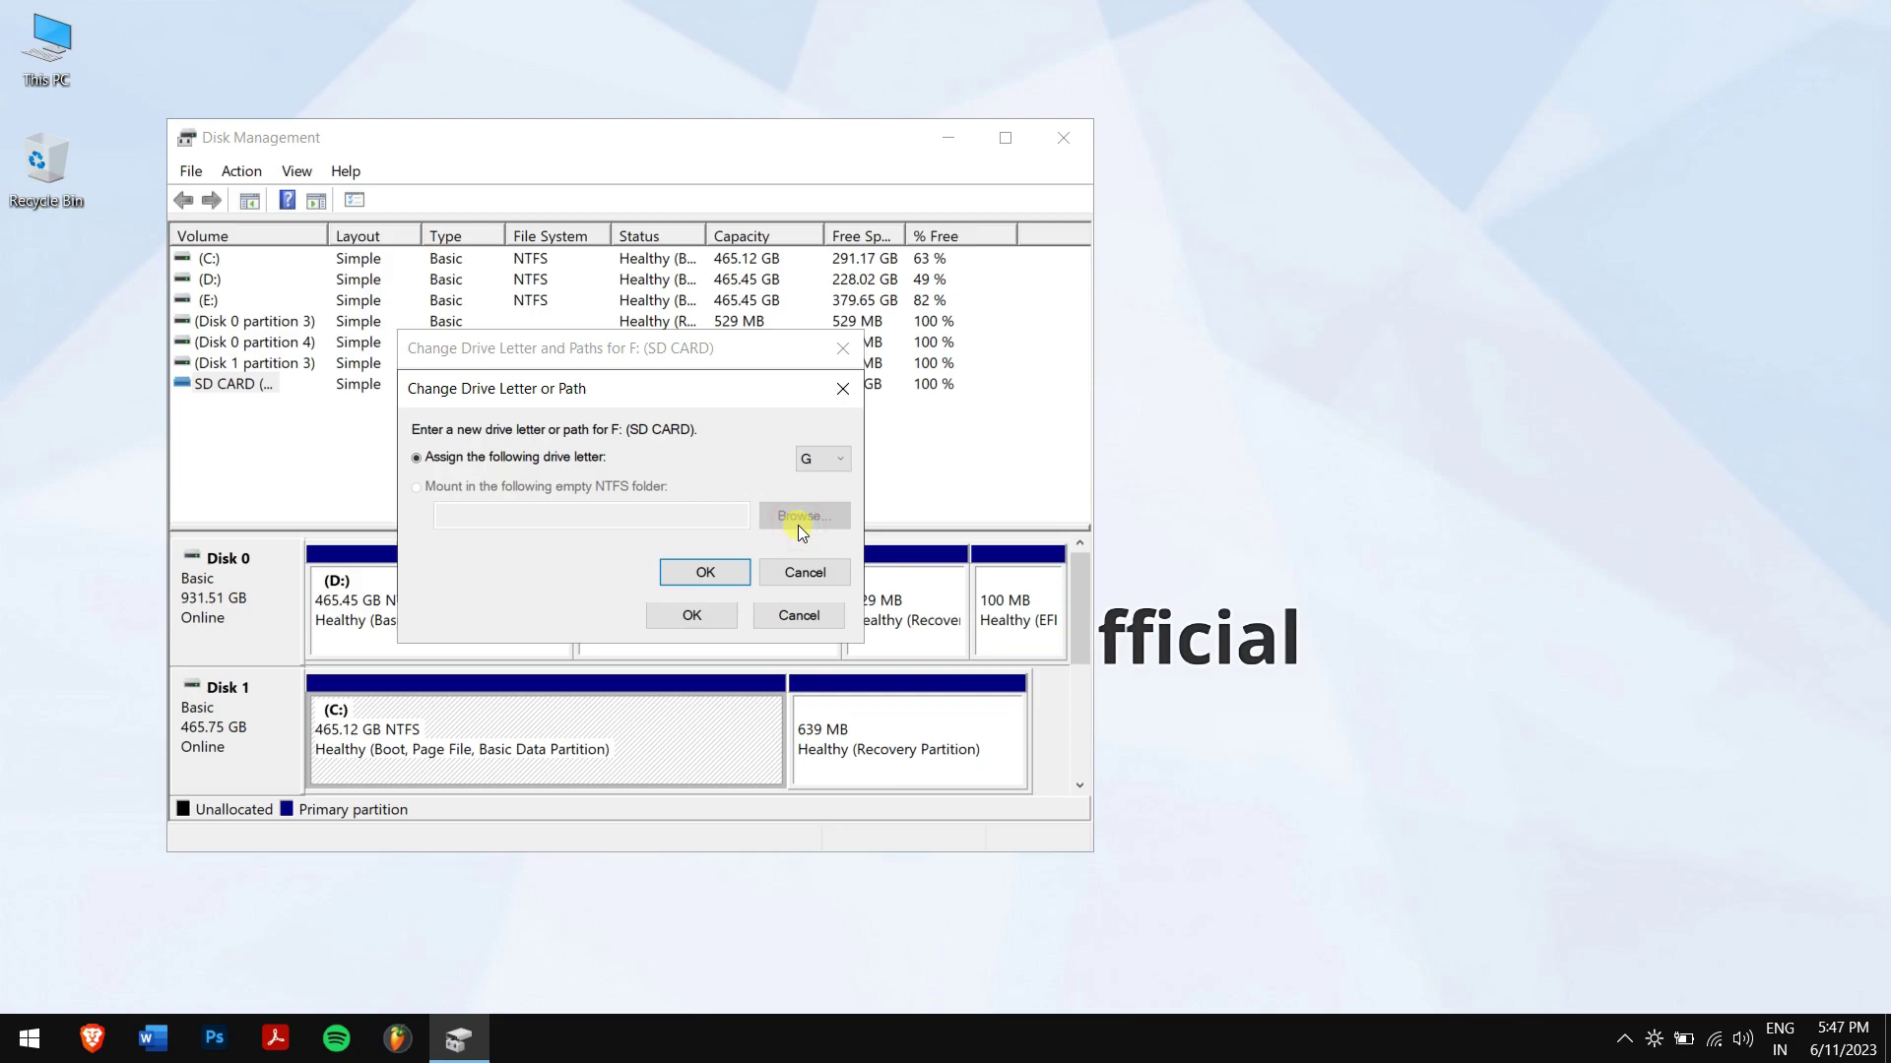
left_click(721, 577)
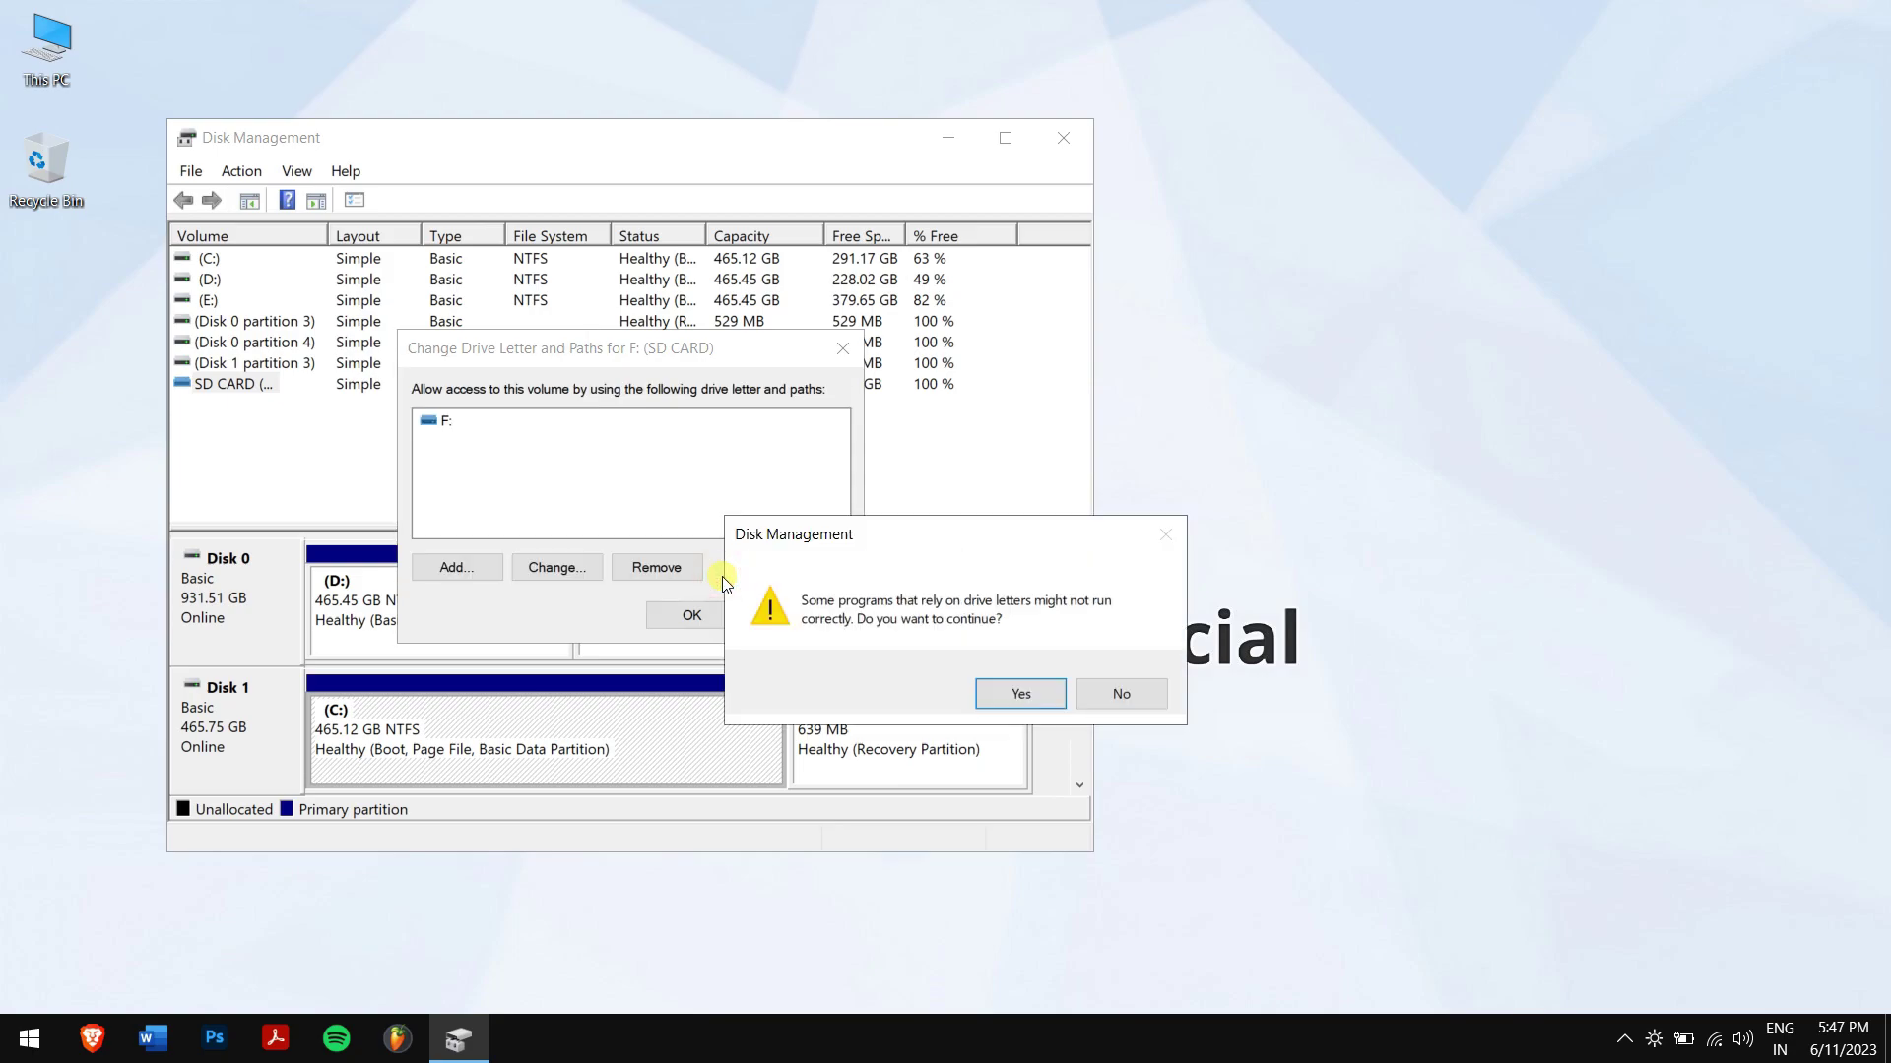
left_click(1022, 694)
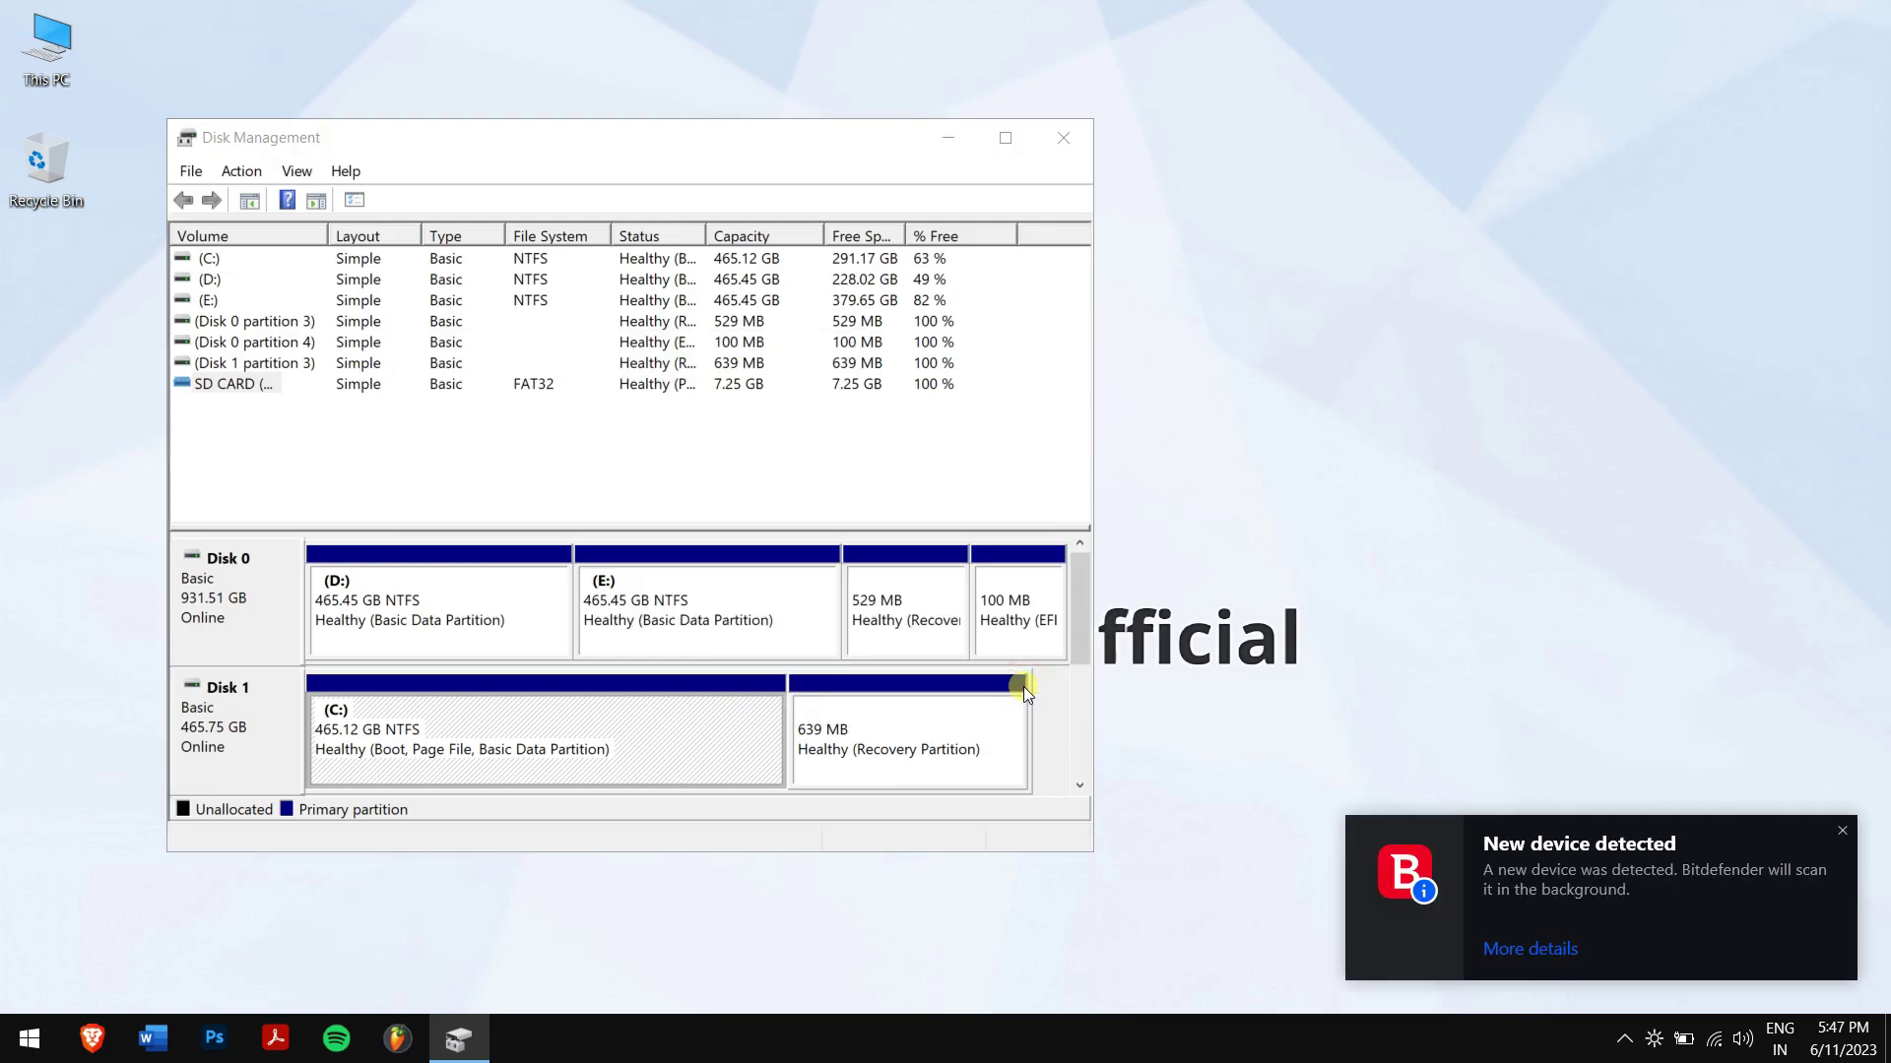
Close Disk Management and start checkout for the AnyRecover 1-Year License
left_click(1085, 140)
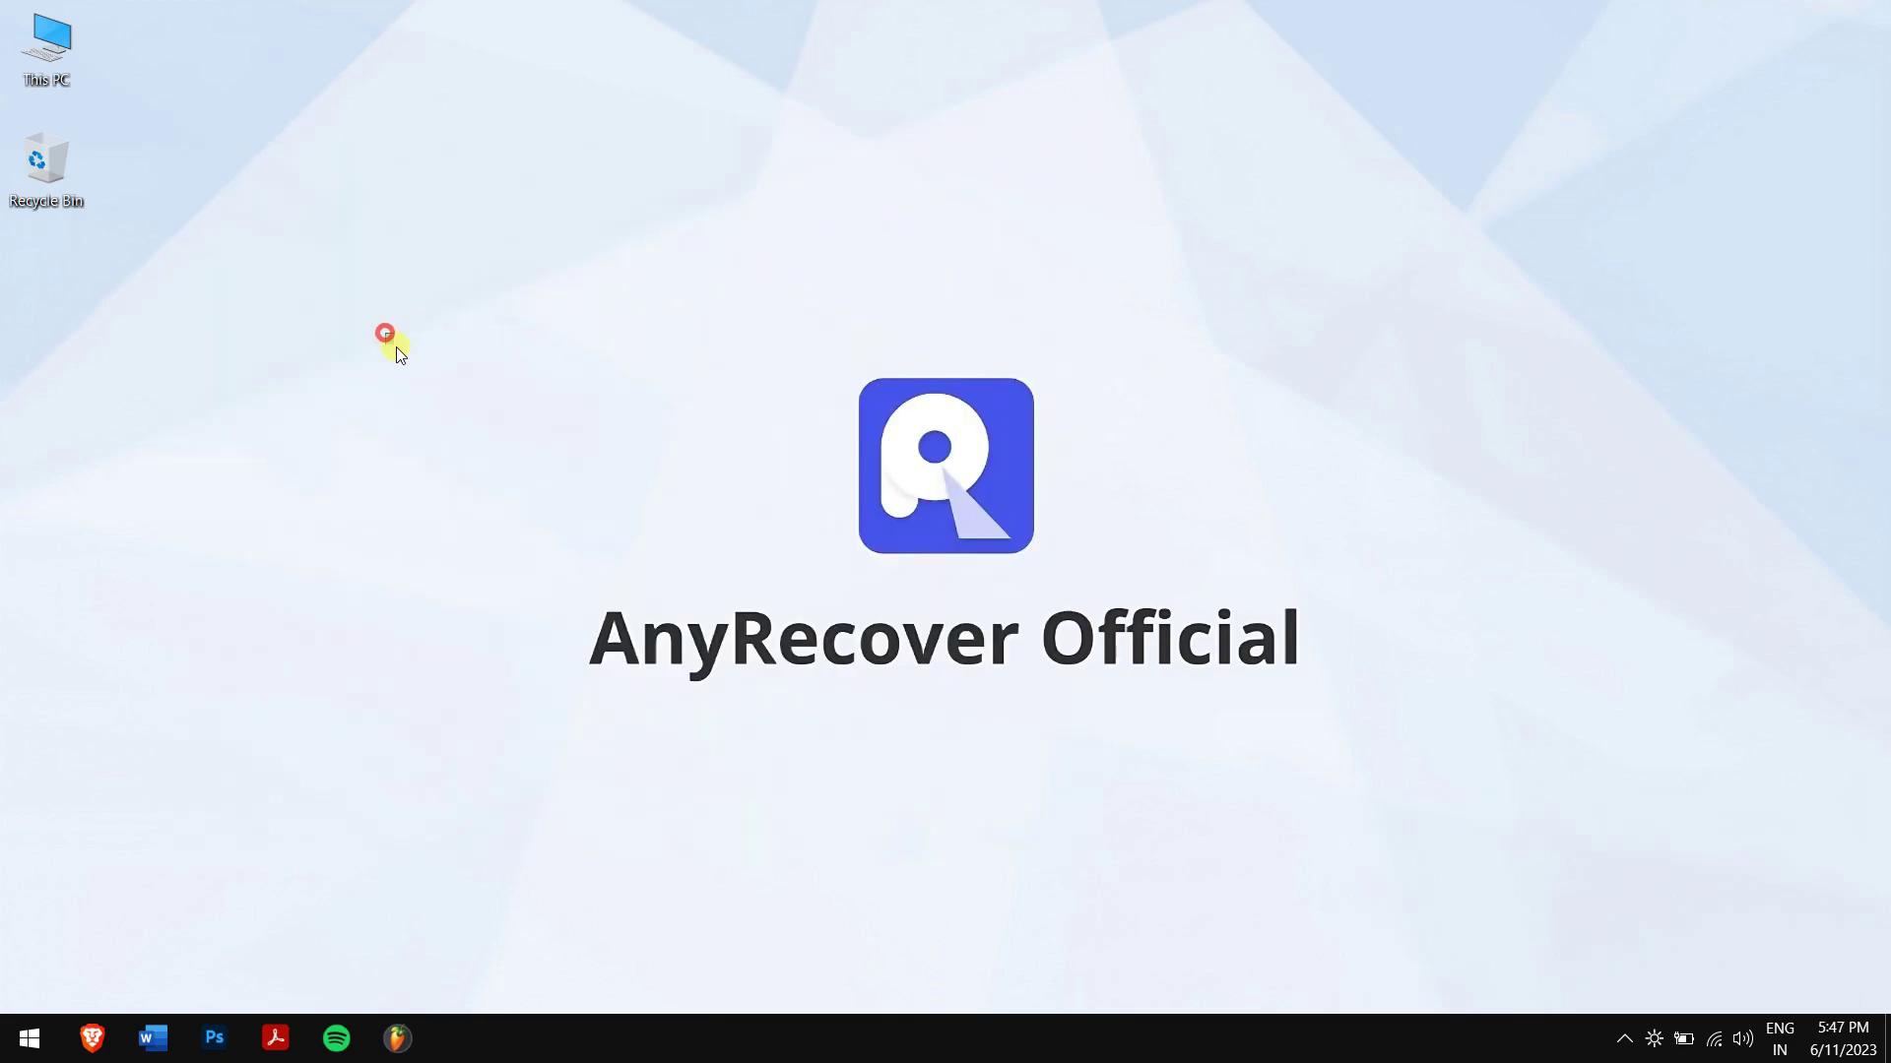
left_click_drag(385, 333, 1481, 833)
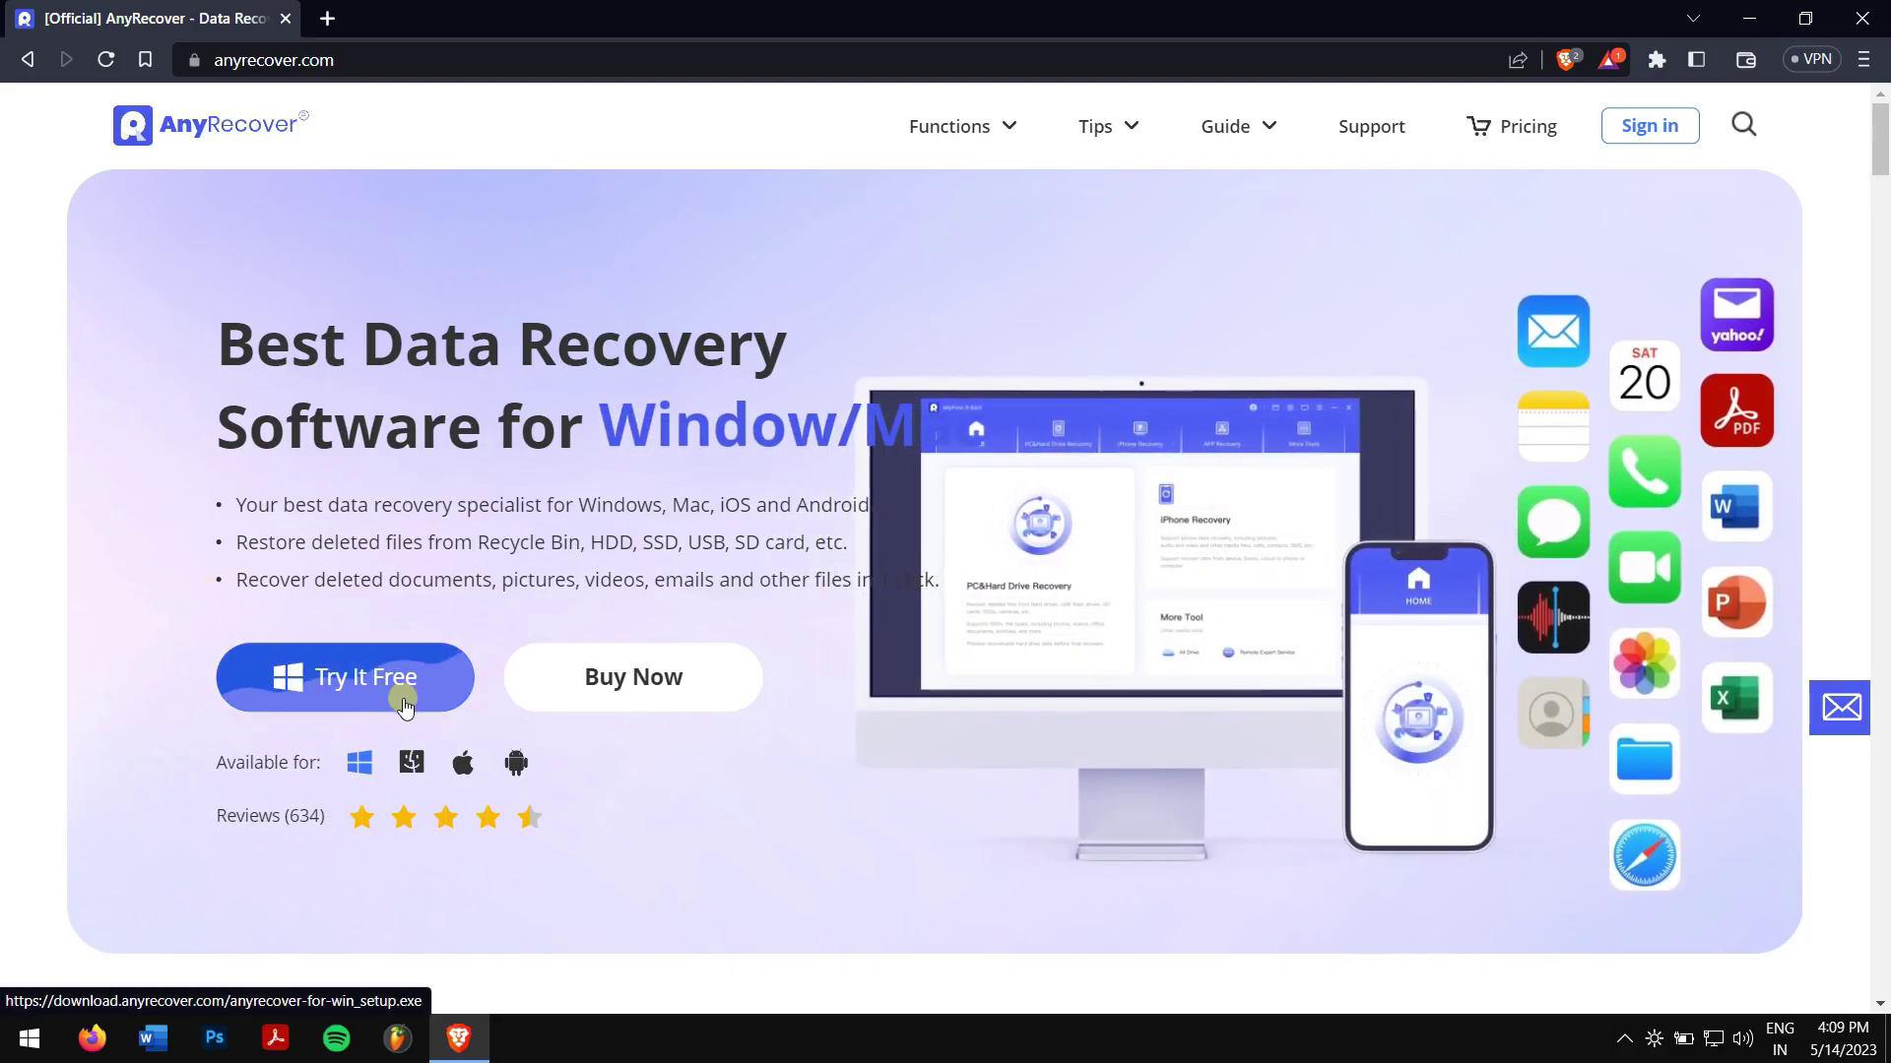
left_click(589, 690)
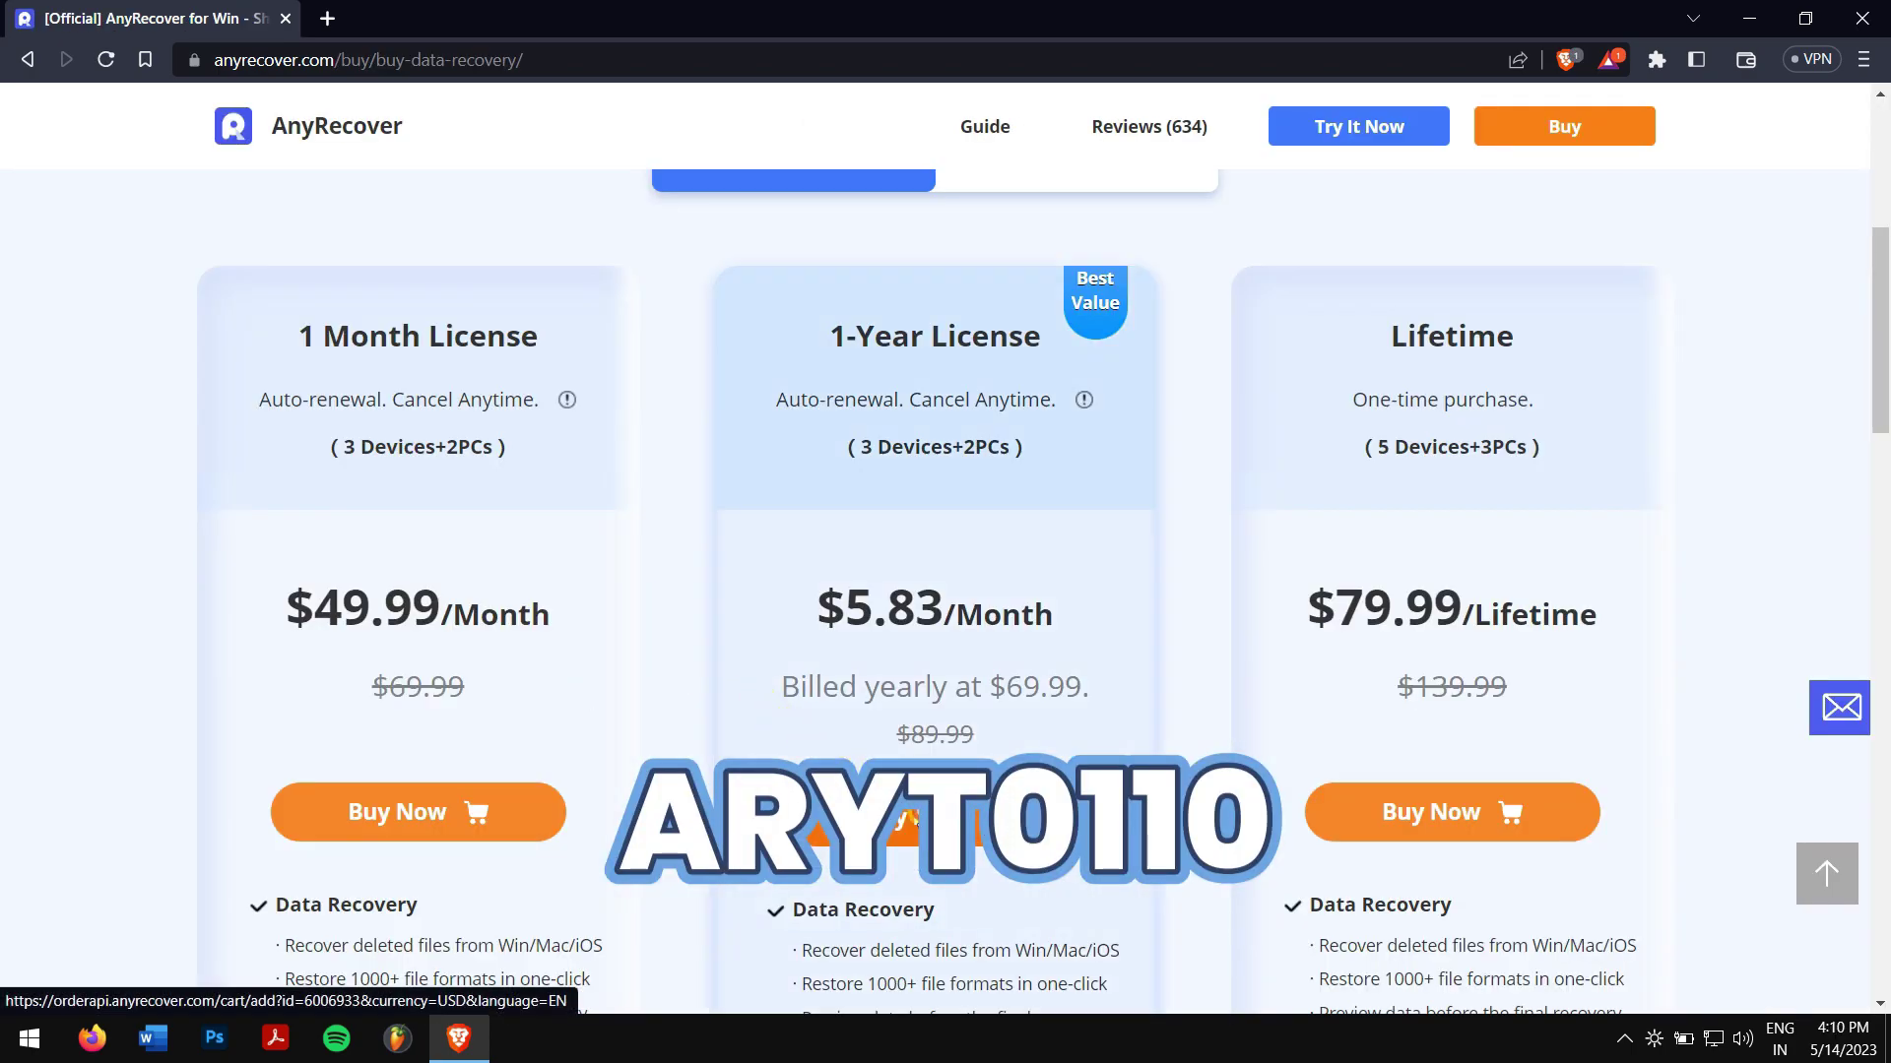
left_click(924, 819)
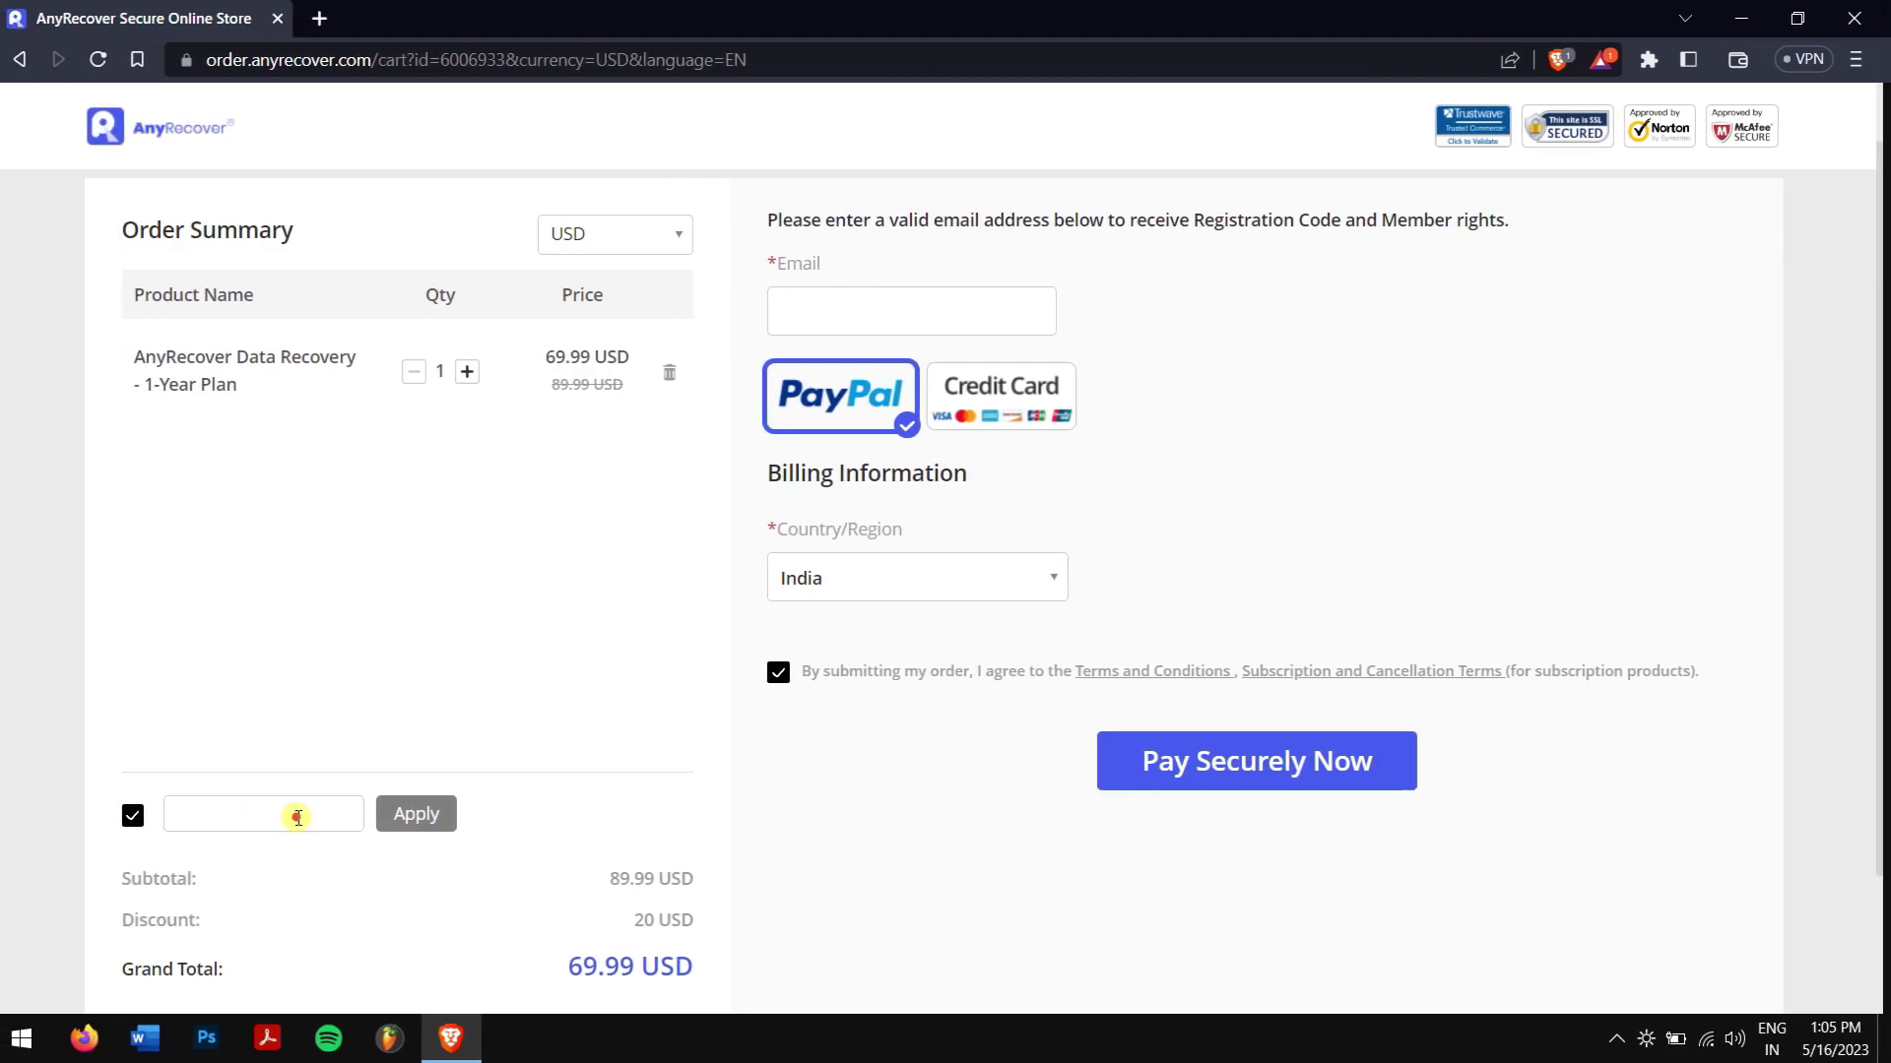
Apply the saved discount coupon code, lowering the total to 62.99 USD
left_click(306, 817)
left_click(298, 868)
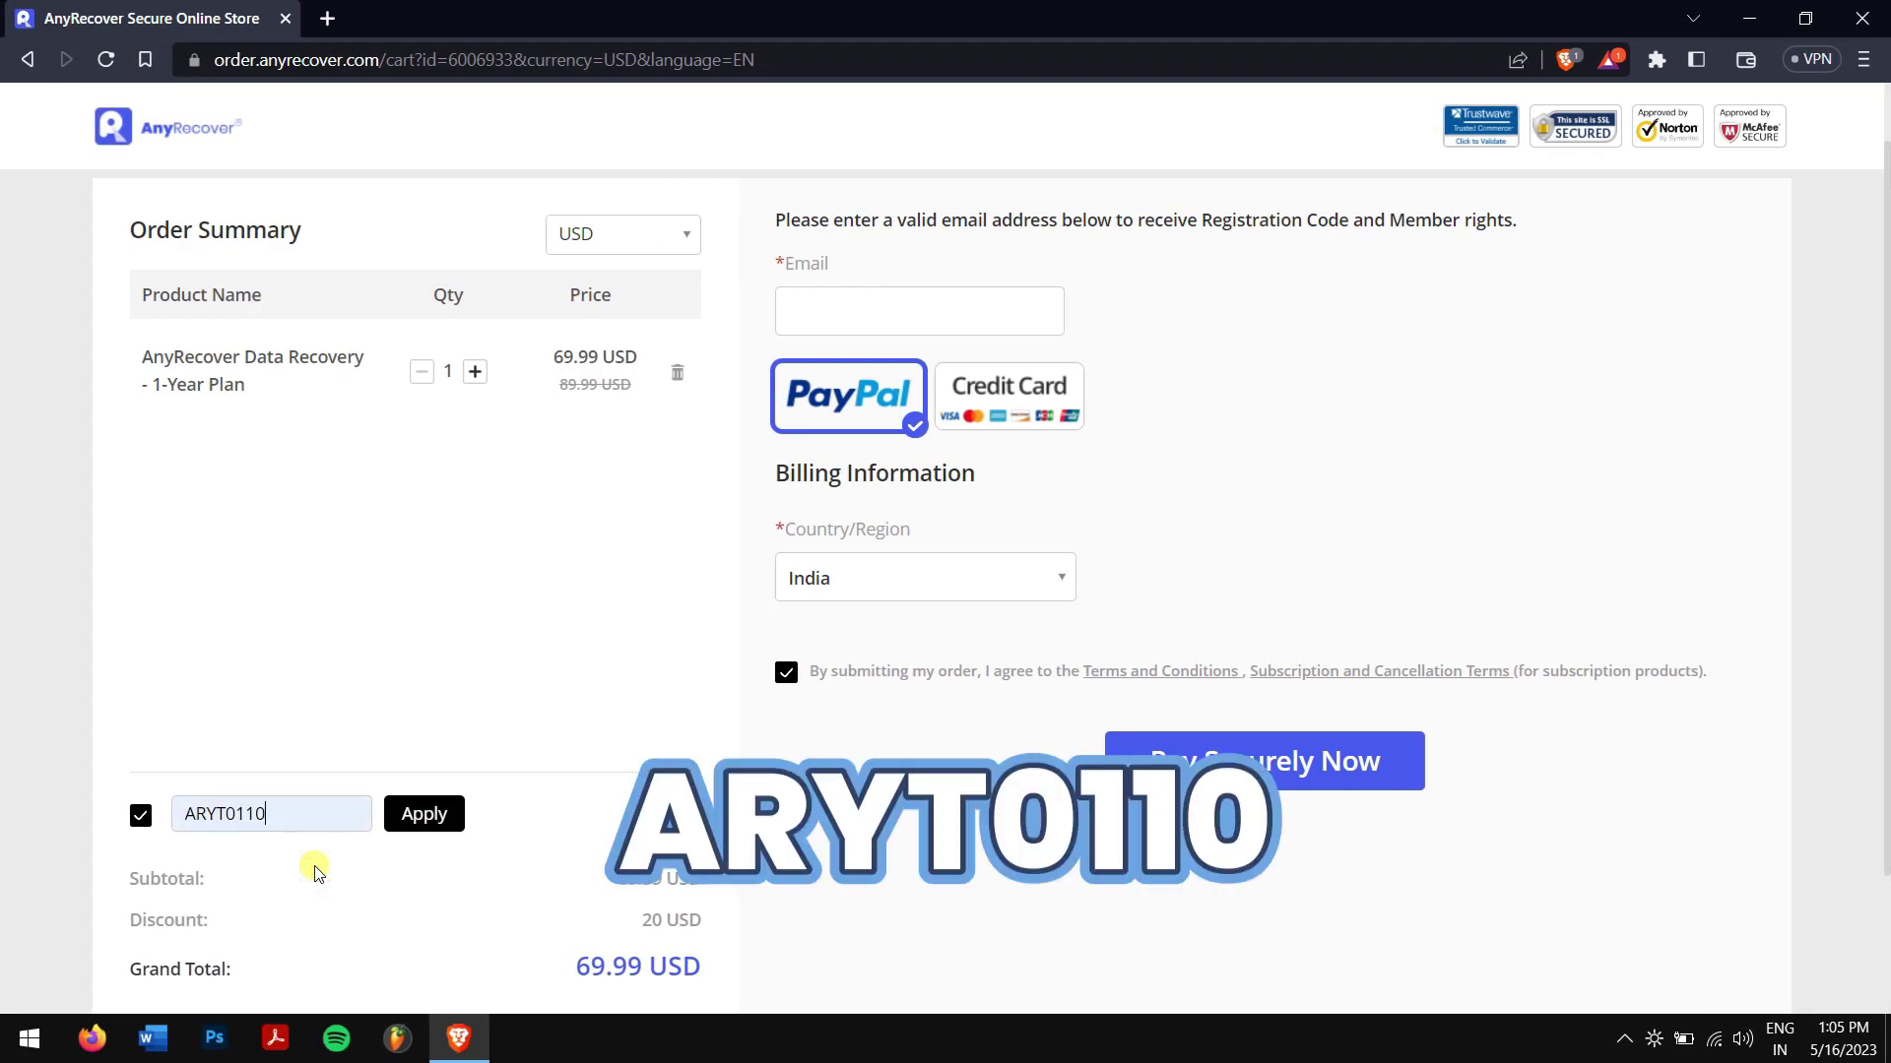
left_click(425, 814)
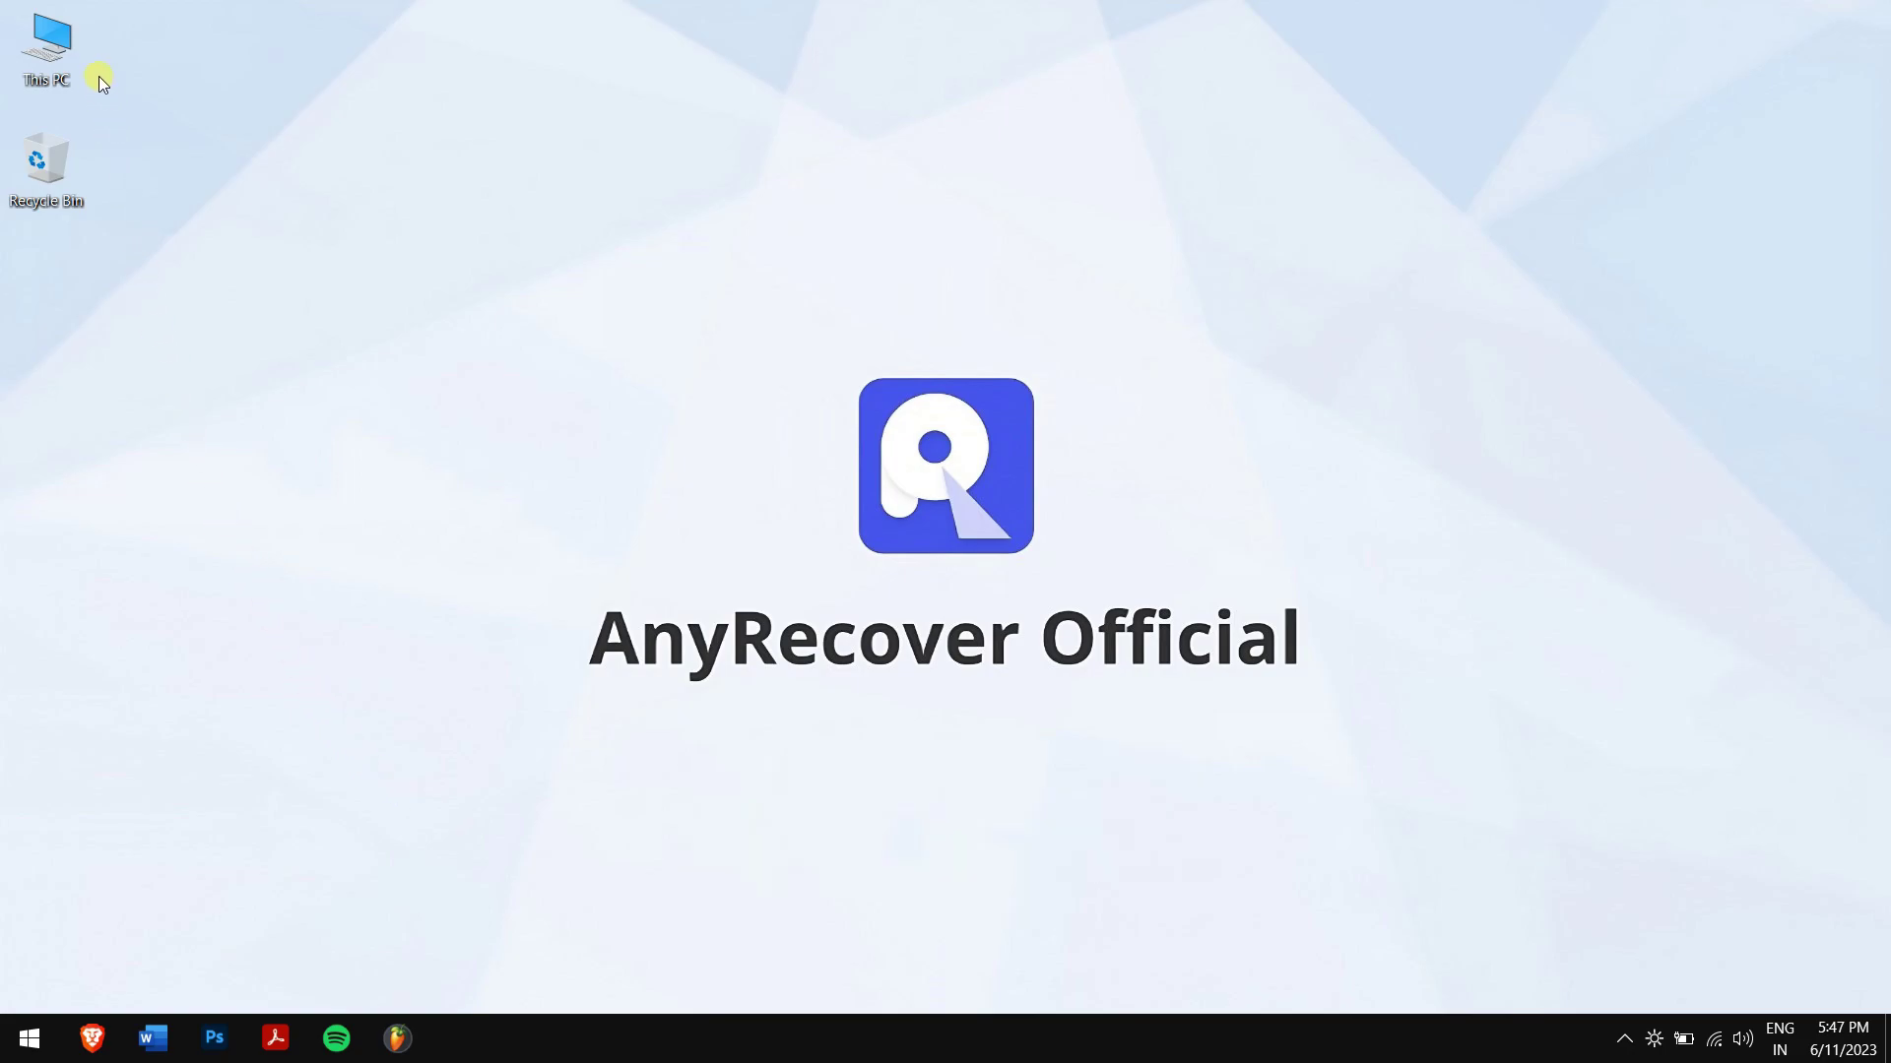
Open SD CARD (G:) from This PC to confirm it's empty, then return to This PC
double_click(68, 37)
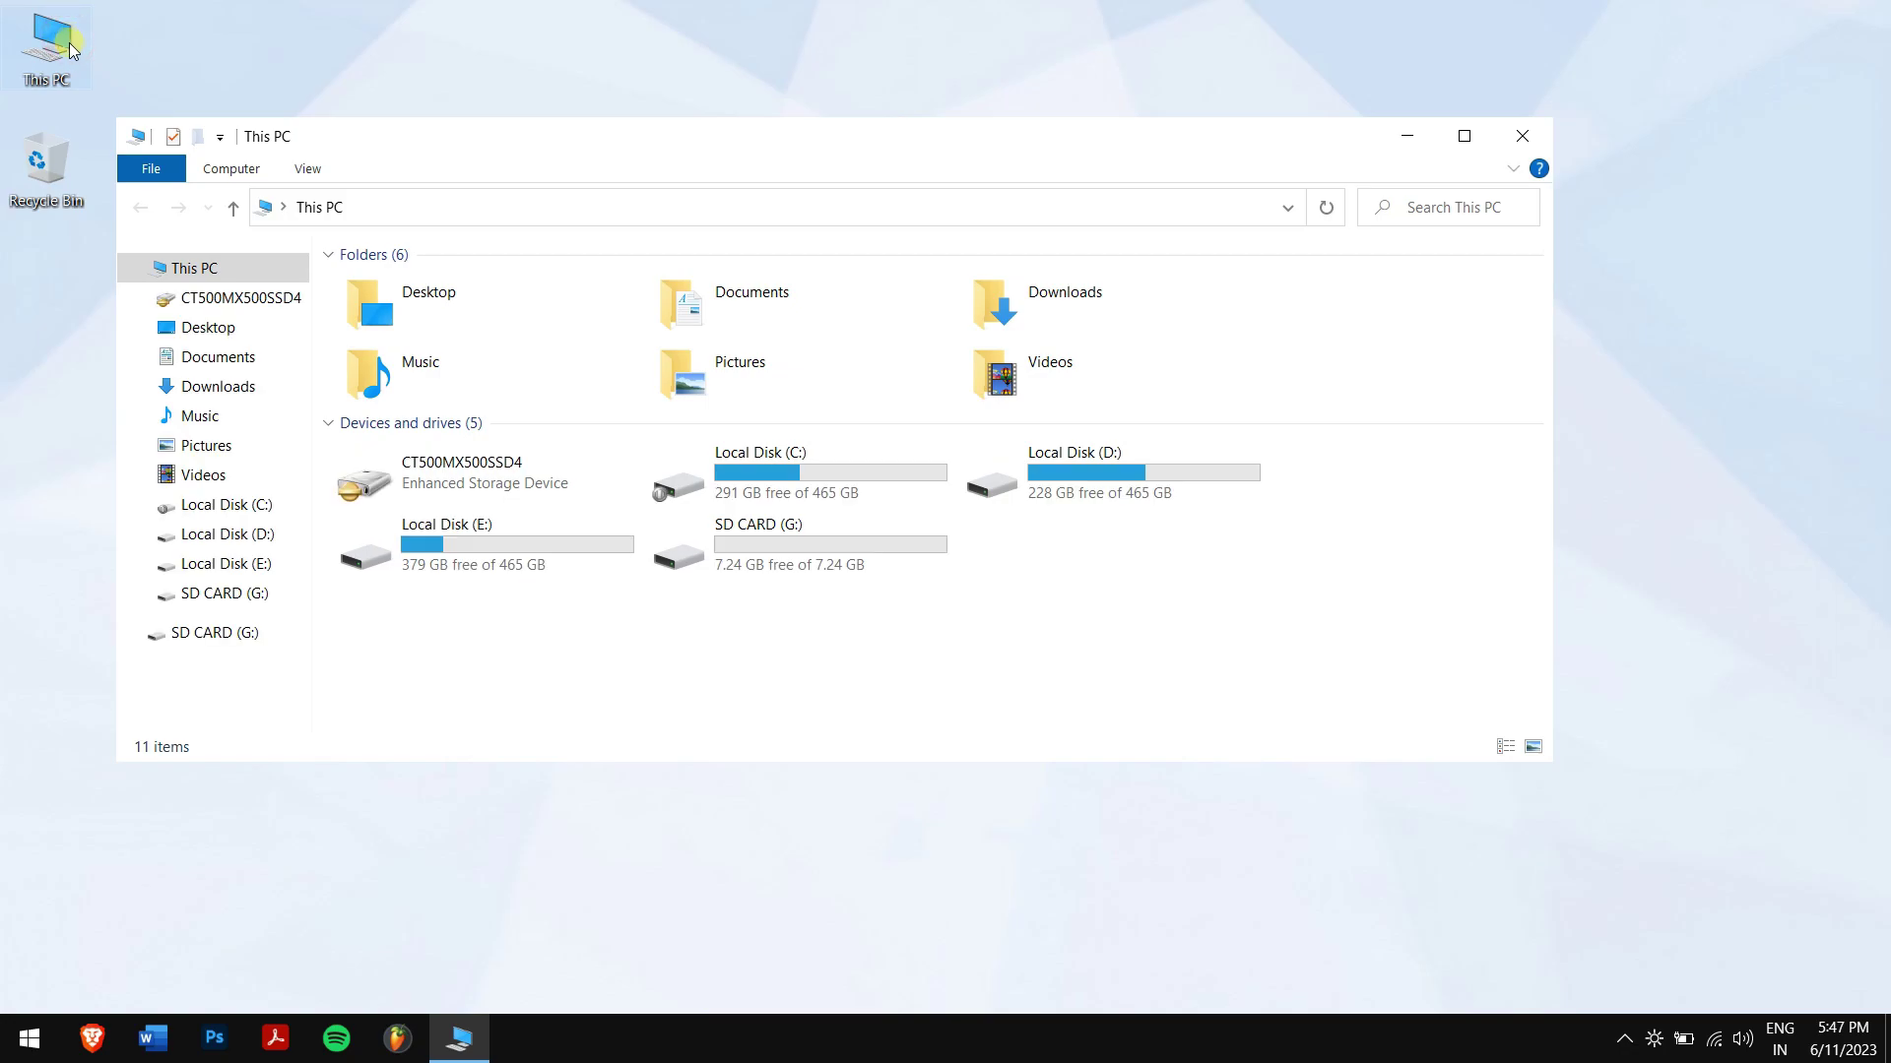
double_click(854, 561)
left_click_drag(851, 554, 253, 216)
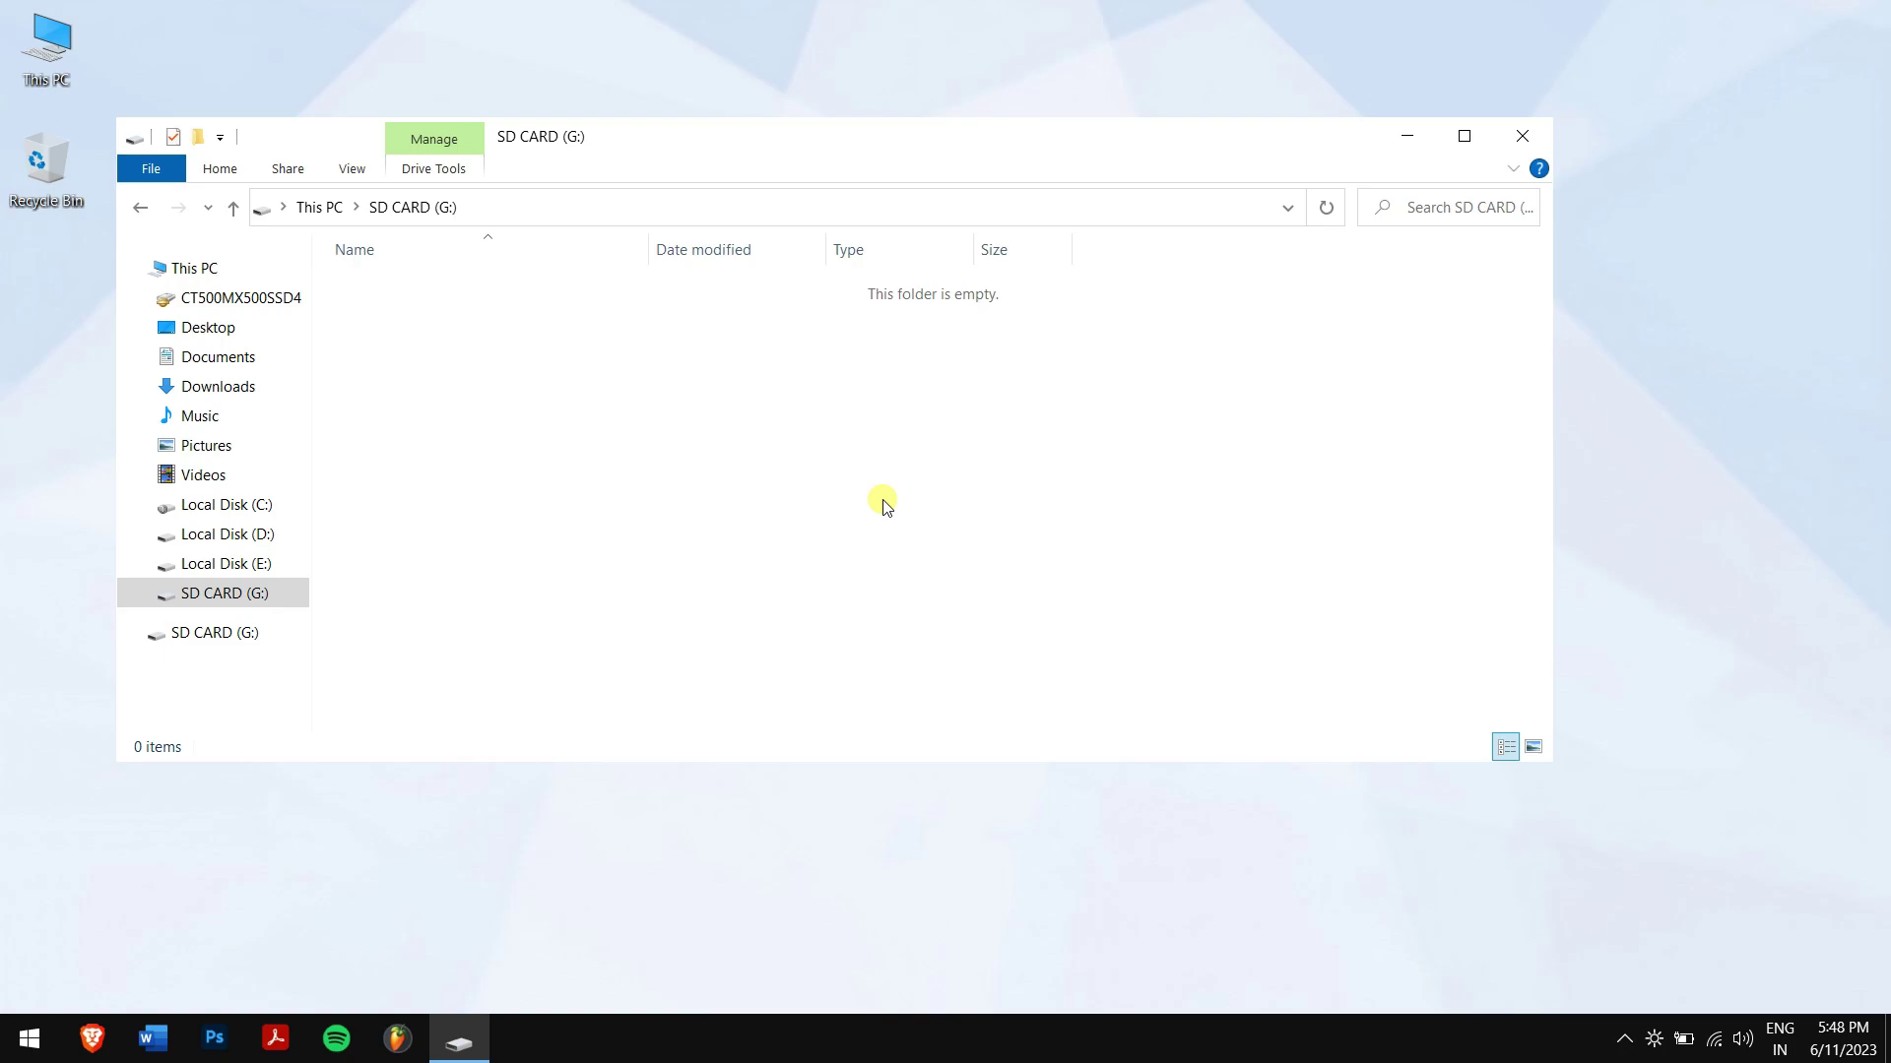
left_click(226, 208)
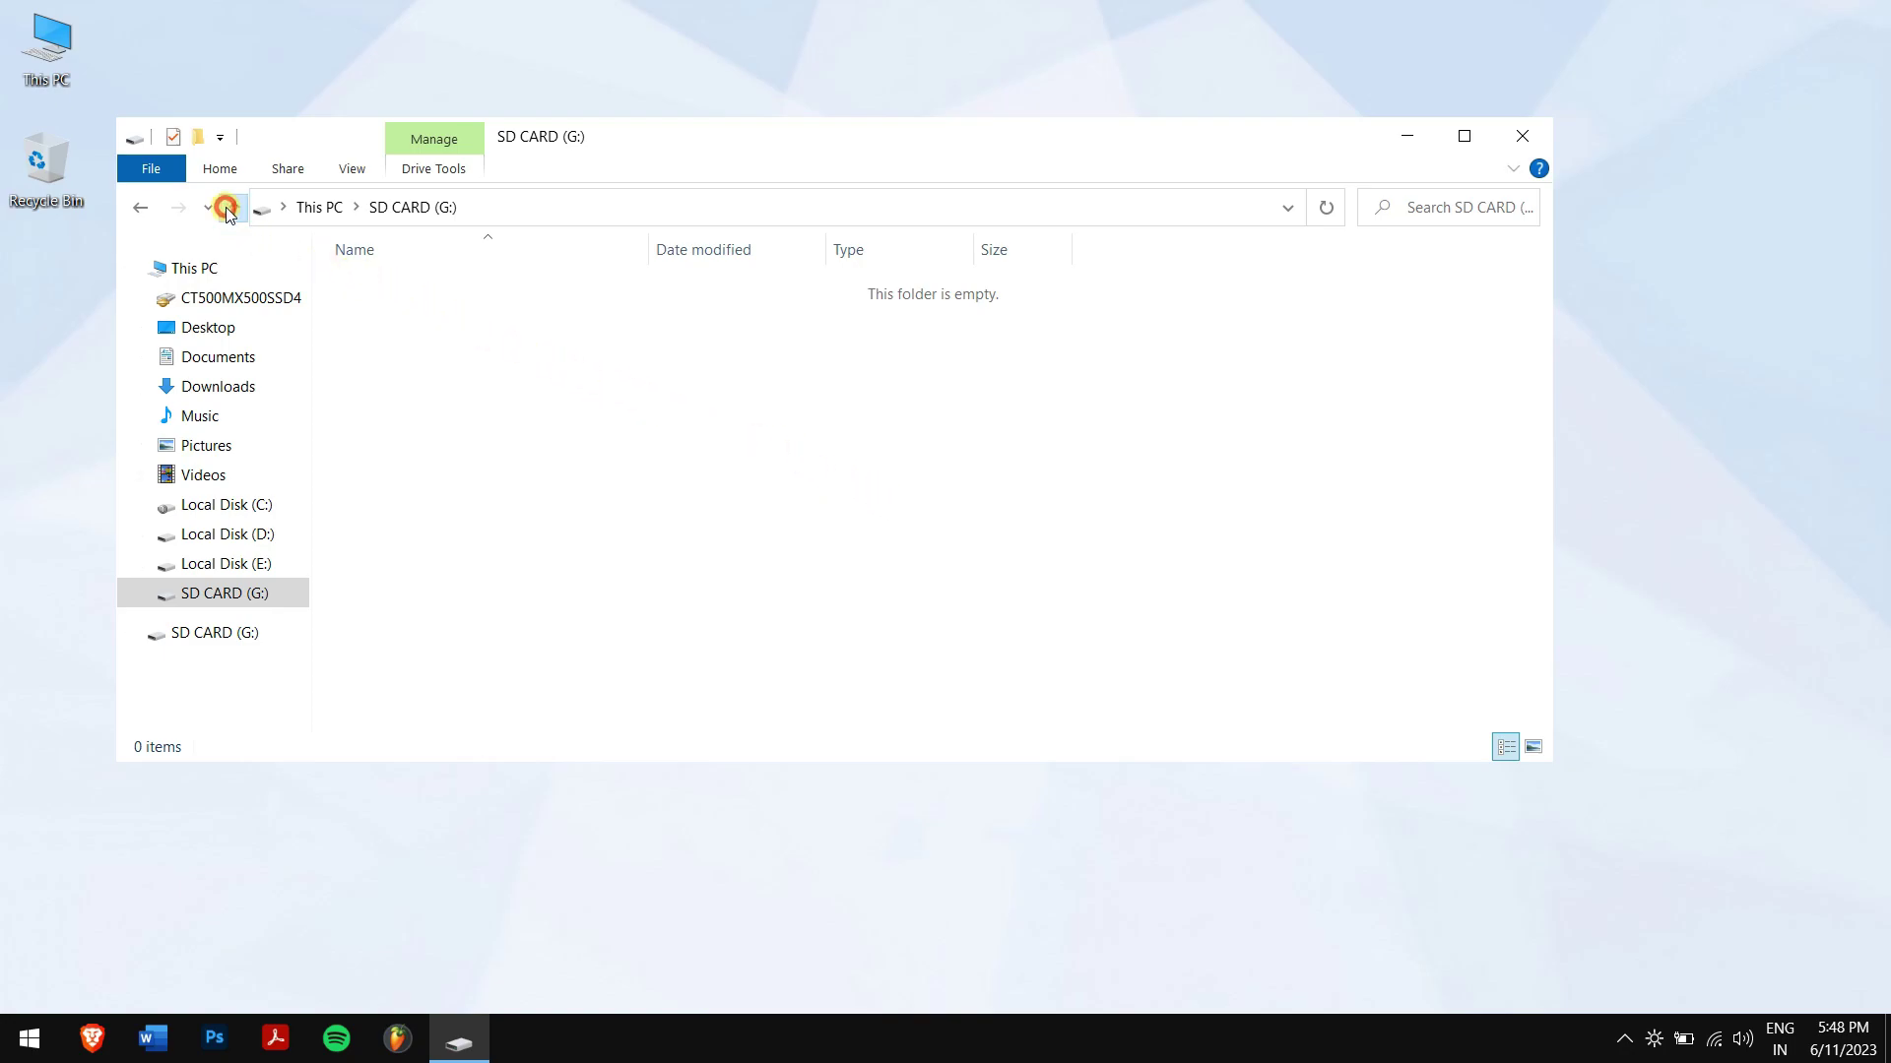